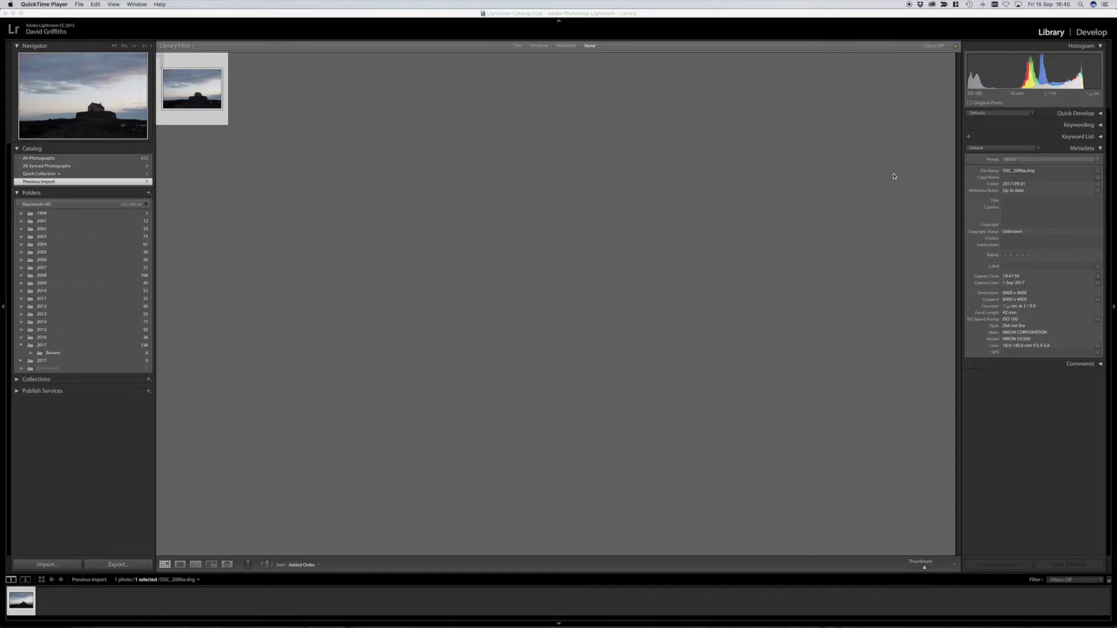
Open the photo of the church on the rocks in the Develop module and apply the user preset Standard 1.
{"action": "left_click", "coordinate": [894, 176]}
{"action": "key", "text": "d"}
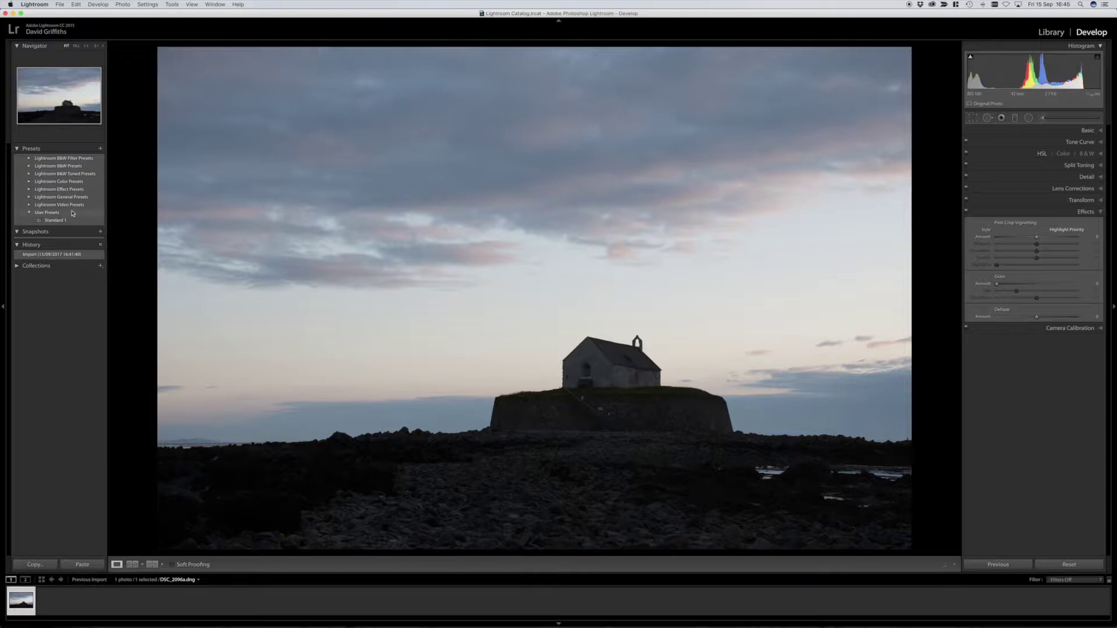
{"action": "left_click", "coordinate": [55, 221]}
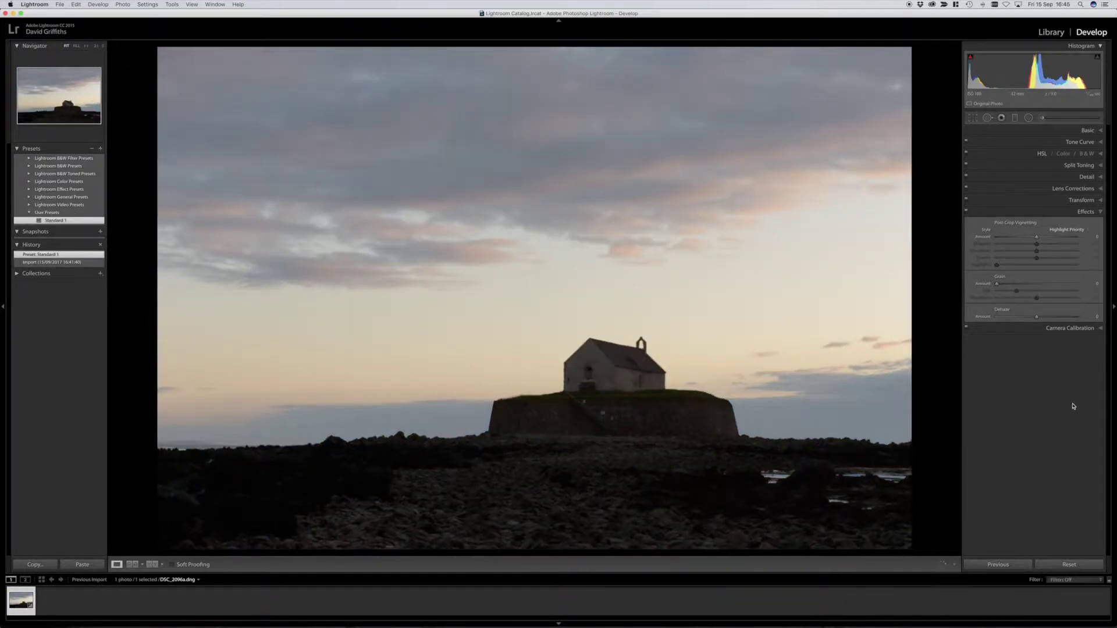
Set the white balance tint to +12 in the Basic adjustments.
{"action": "left_click", "coordinate": [1101, 213]}
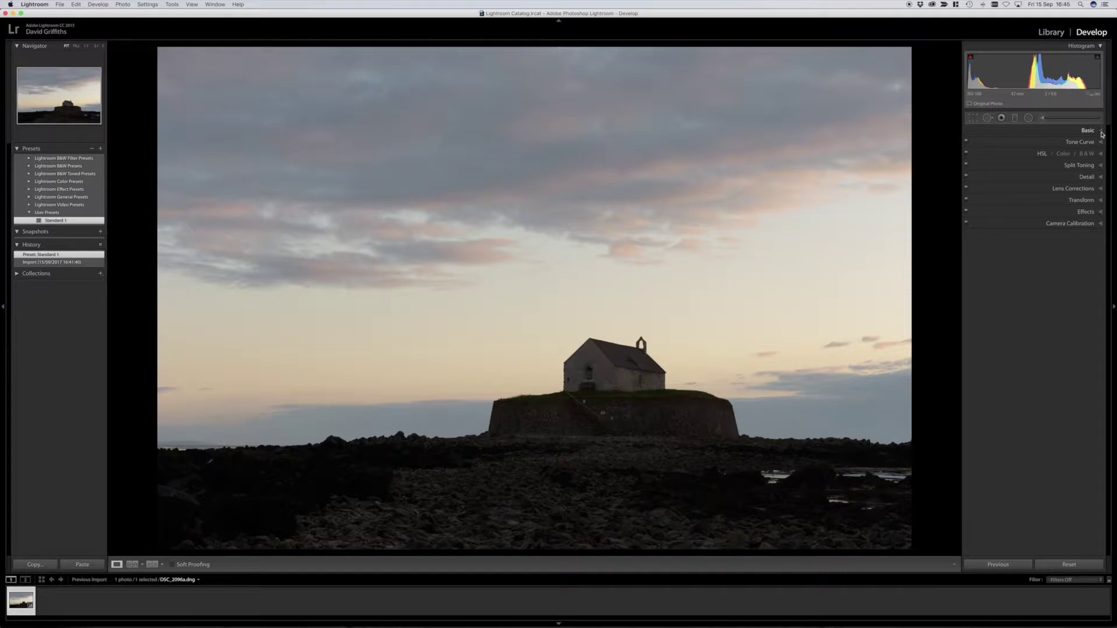
{"action": "left_click", "coordinate": [1101, 132]}
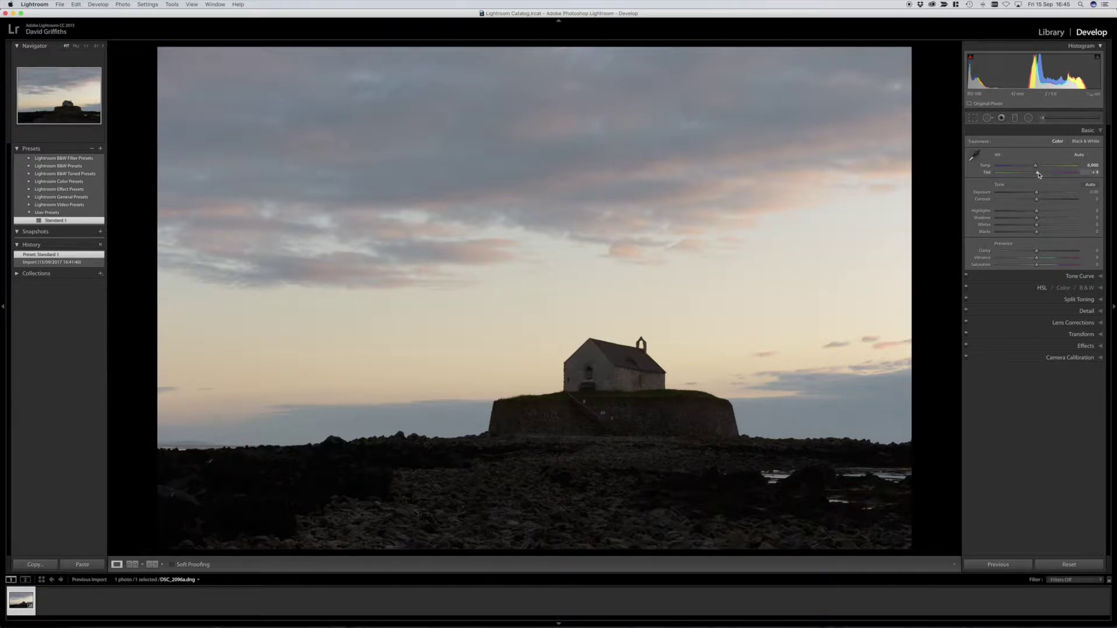
{"action": "left_click_drag", "start_coordinate": [1038, 175], "coordinate": [1040, 176]}
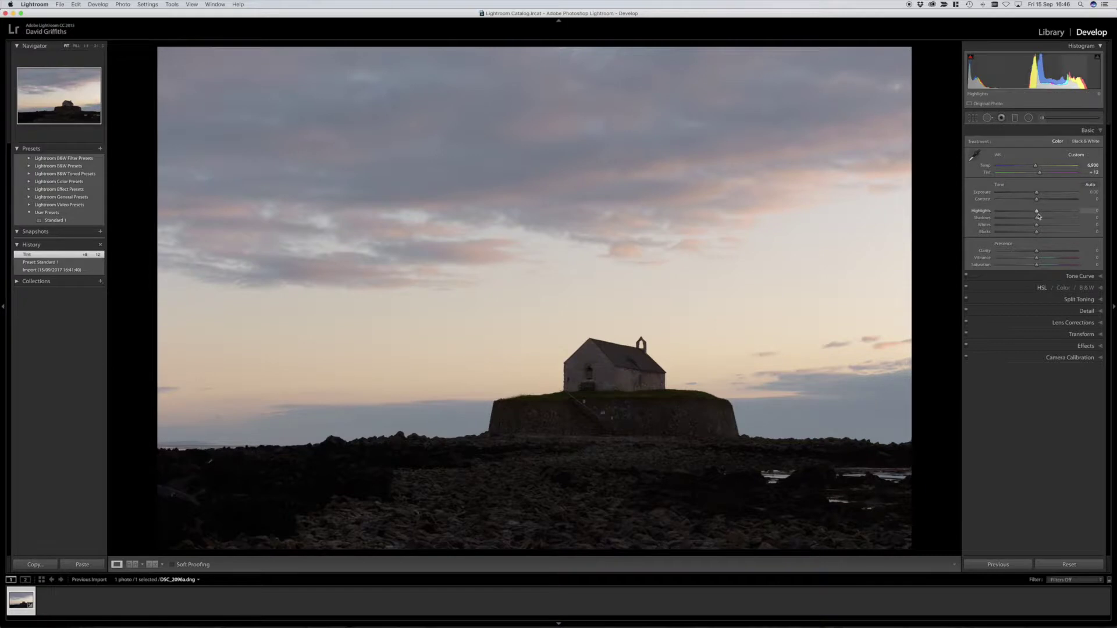
Set the tonal range with Highlights at -81, Shadows at +81, Whites at +52 and Blacks at -9.
{"action": "left_click_drag", "start_coordinate": [1037, 214], "coordinate": [1069, 220]}
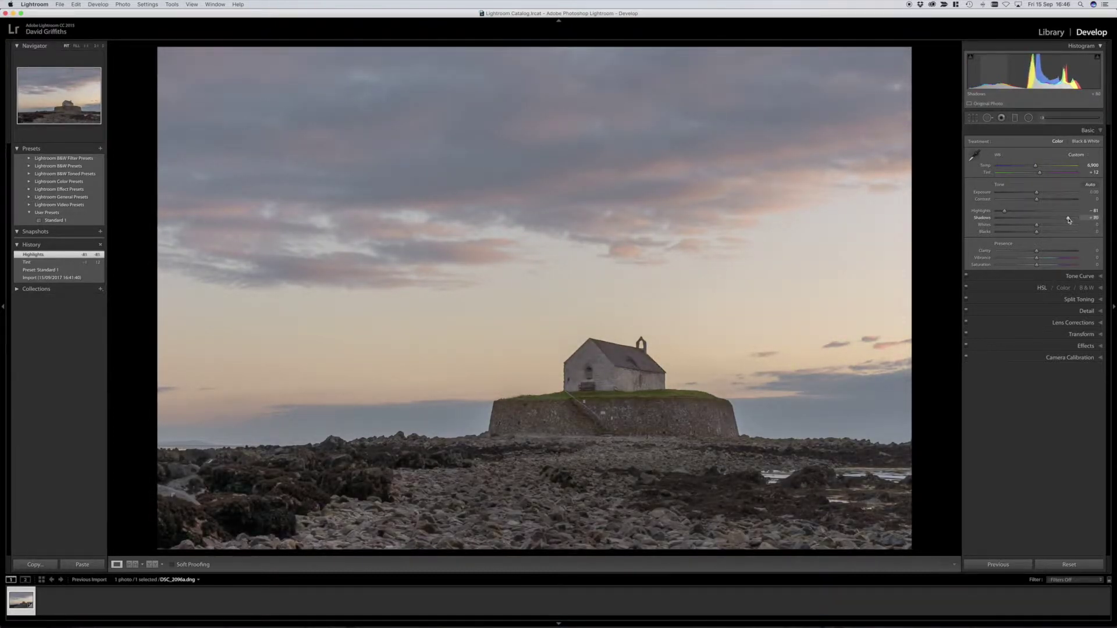
{"action": "left_click_drag", "start_coordinate": [1069, 219], "coordinate": [1069, 220]}
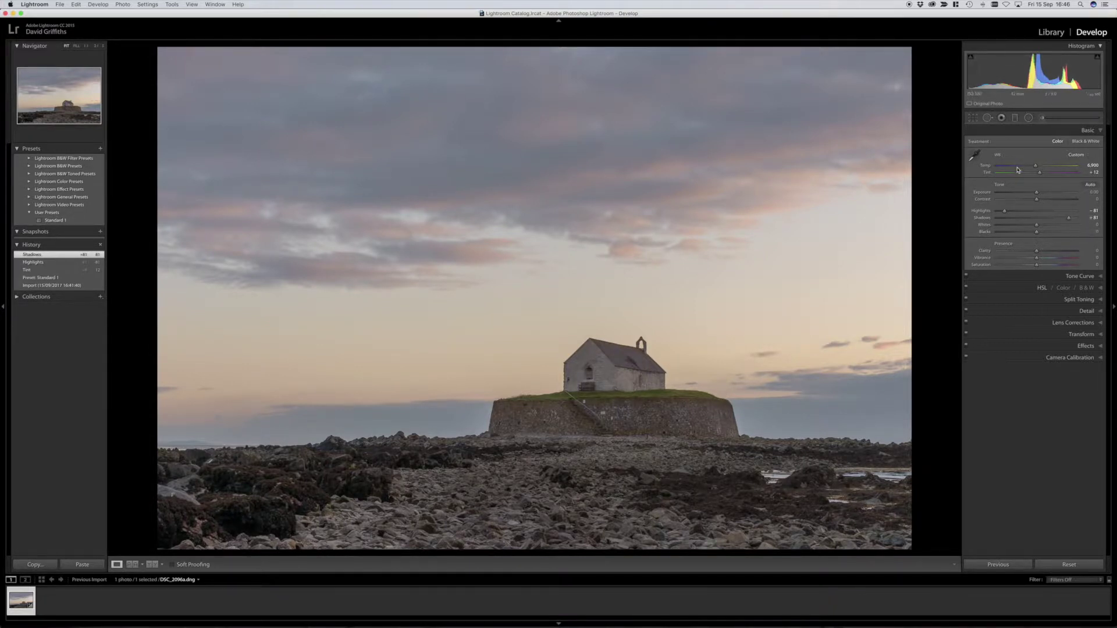
{"action": "left_click_drag", "start_coordinate": [1036, 227], "coordinate": [1058, 228]}
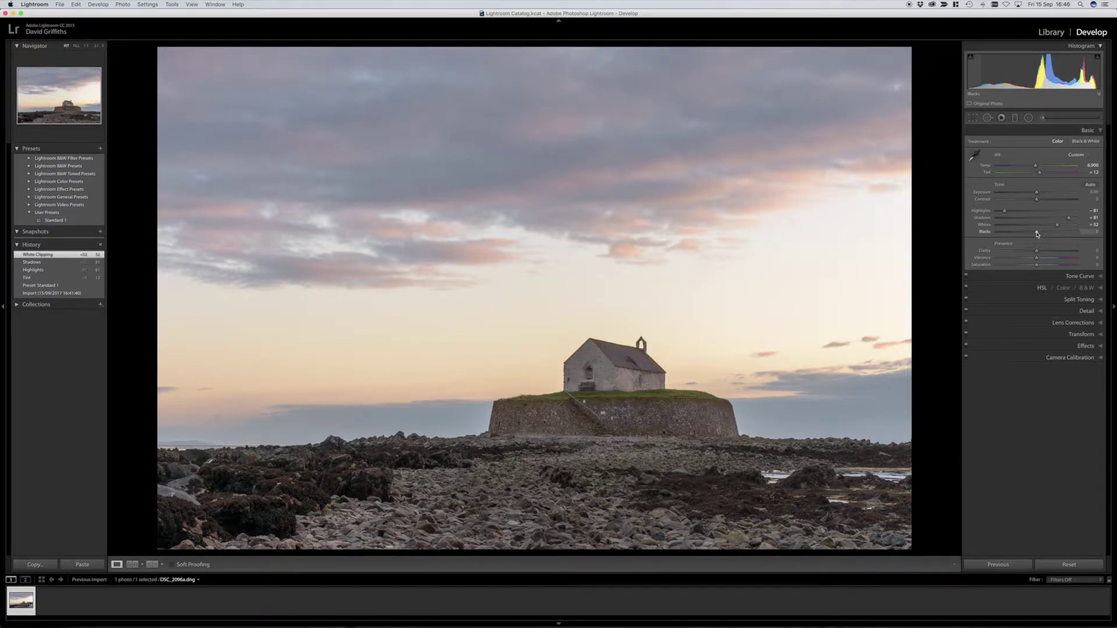
{"action": "left_click_drag", "start_coordinate": [1036, 234], "coordinate": [1033, 233]}
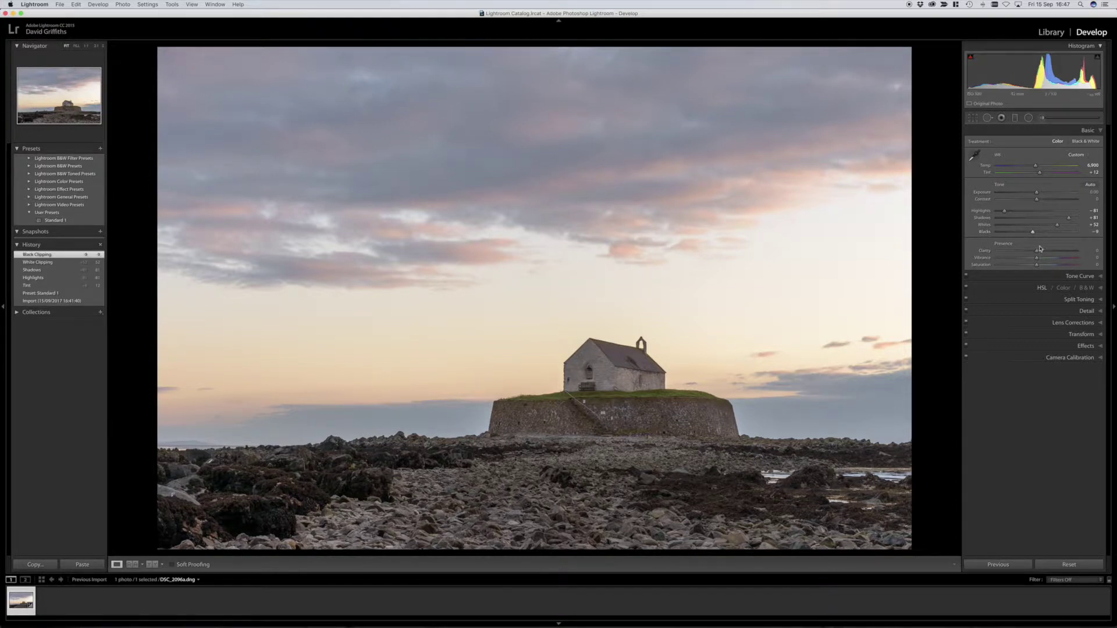
Set Clarity to +27, Contrast to +27, Vibrance to +47 and Saturation to -24.
{"action": "left_click_drag", "start_coordinate": [1037, 253], "coordinate": [1048, 253]}
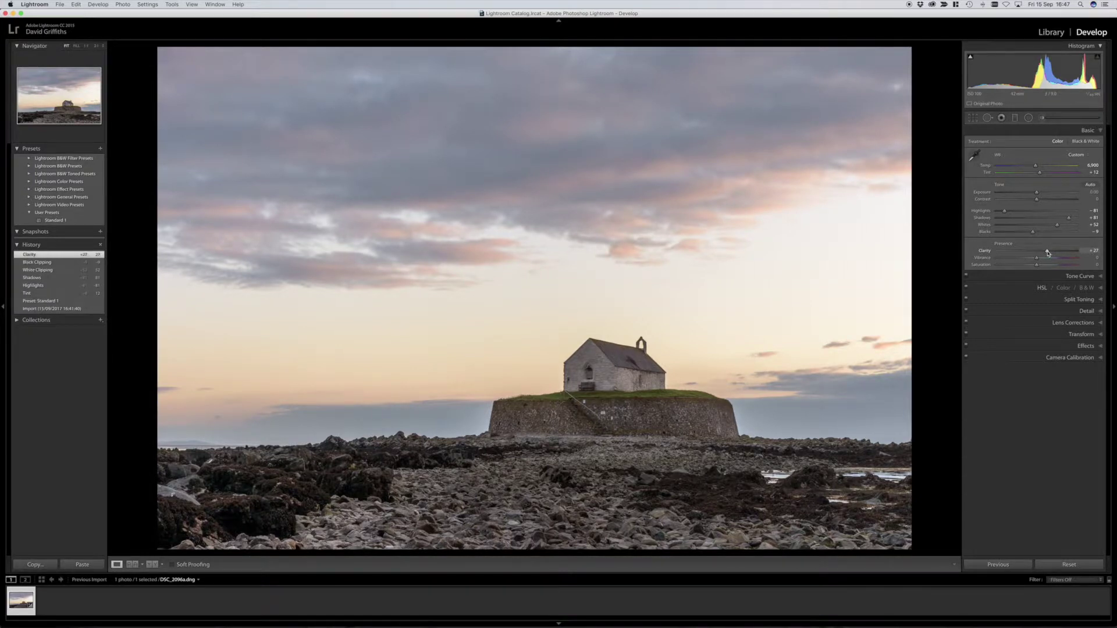
{"action": "left_click_drag", "start_coordinate": [1037, 201], "coordinate": [1048, 202]}
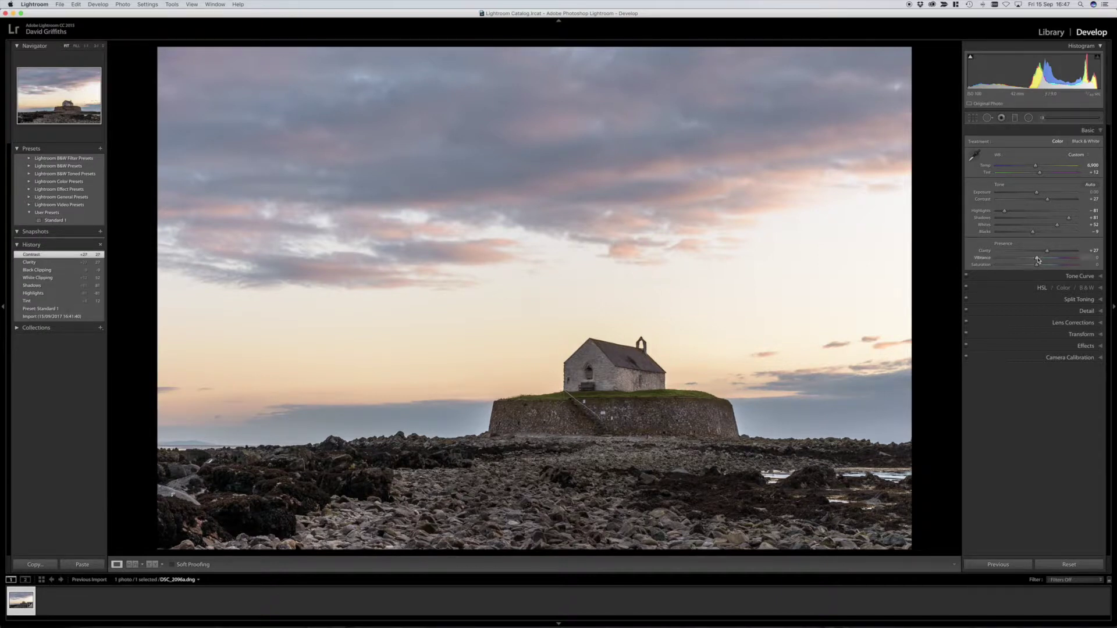
{"action": "left_click_drag", "start_coordinate": [1037, 259], "coordinate": [1056, 260]}
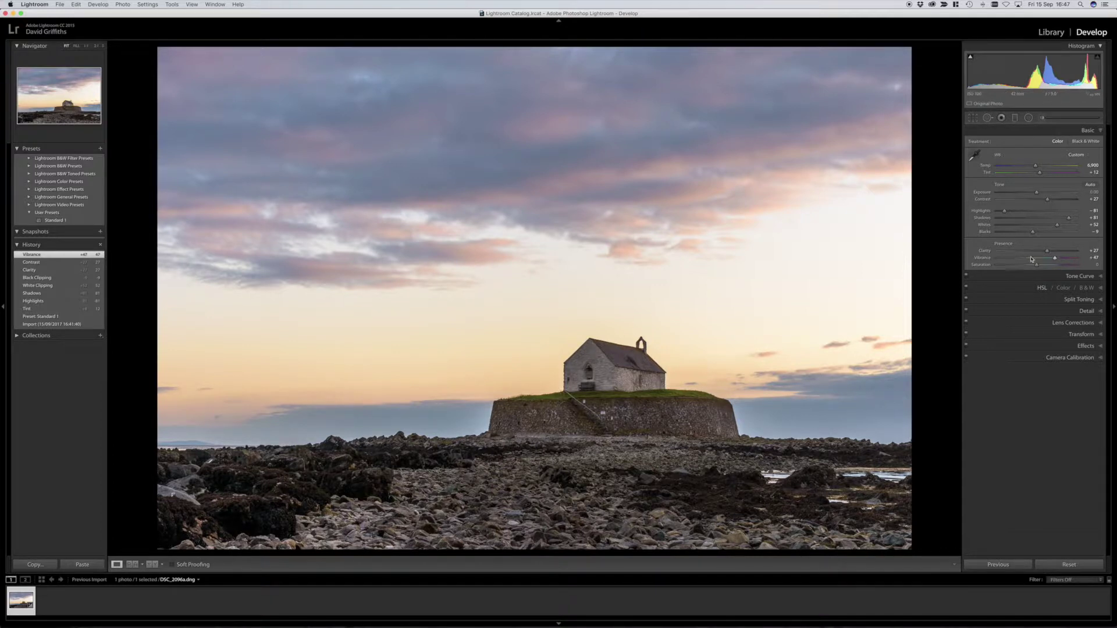
{"action": "left_click_drag", "start_coordinate": [1037, 266], "coordinate": [1028, 267]}
{"action": "left_click_drag", "start_coordinate": [1028, 267], "coordinate": [1027, 267]}
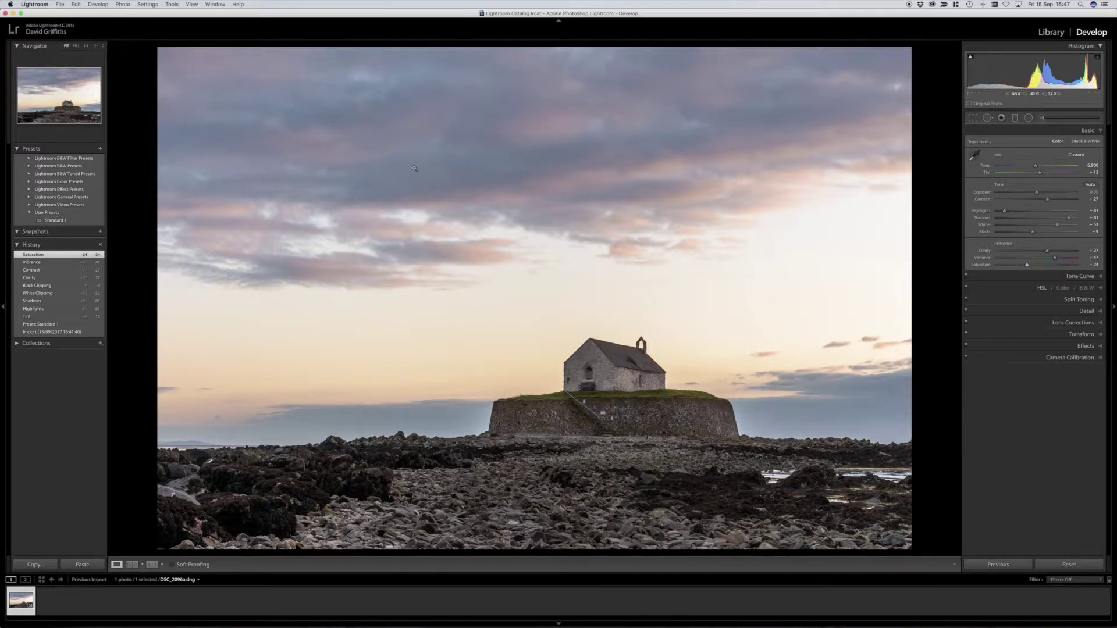
Reduce the noise in the sky by setting Luminance noise reduction to 30.
{"action": "left_click", "coordinate": [413, 168]}
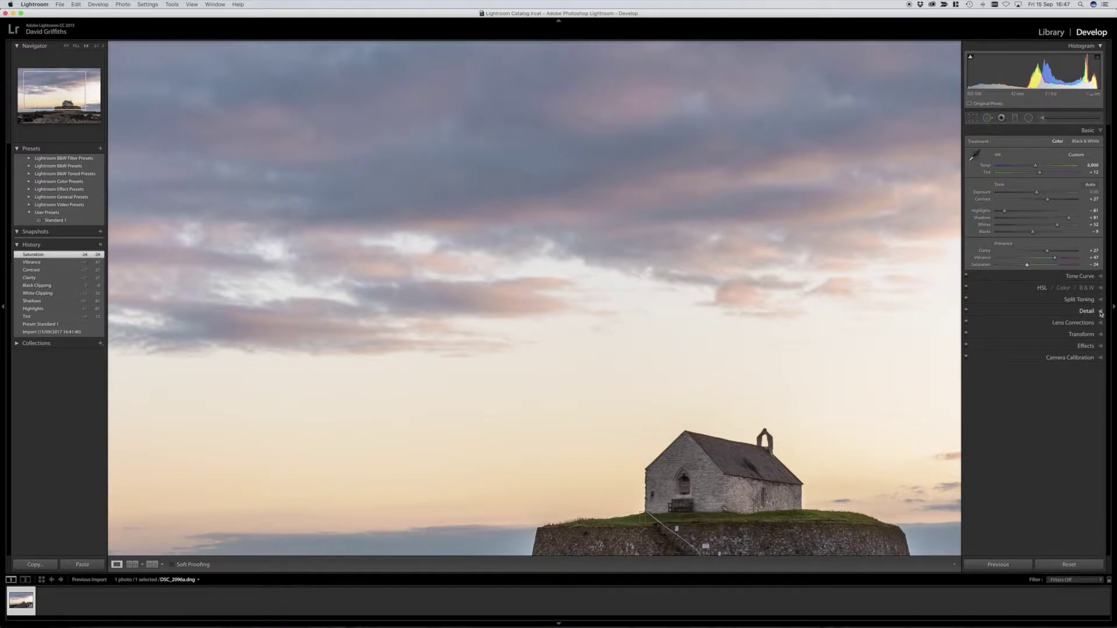
{"action": "left_click", "coordinate": [1100, 314]}
{"action": "left_click_drag", "start_coordinate": [998, 308], "coordinate": [1018, 310]}
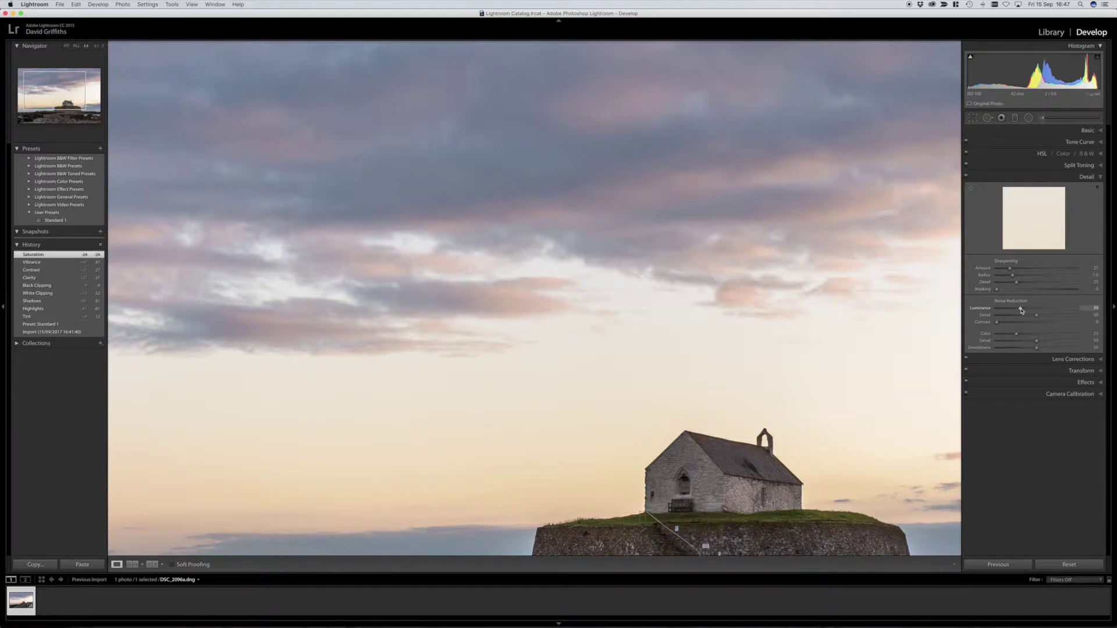
{"action": "left_click_drag", "start_coordinate": [1023, 311], "coordinate": [1022, 311]}
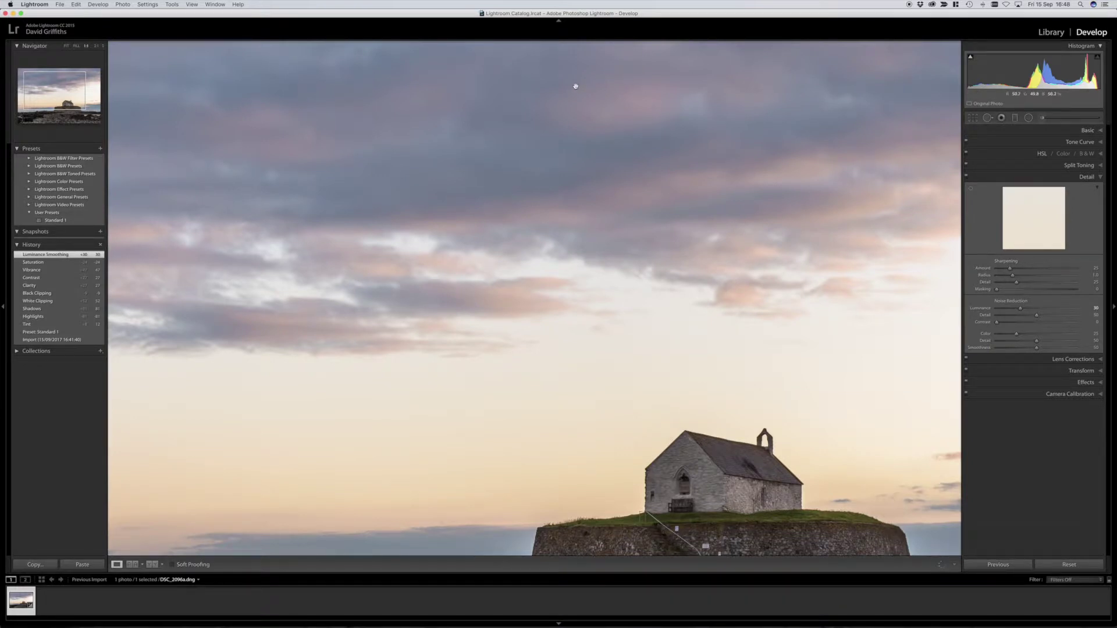
Heal the dust spot in the clouds near the upper edge of the photo with Spot Removal.
{"action": "left_click", "coordinate": [987, 117]}
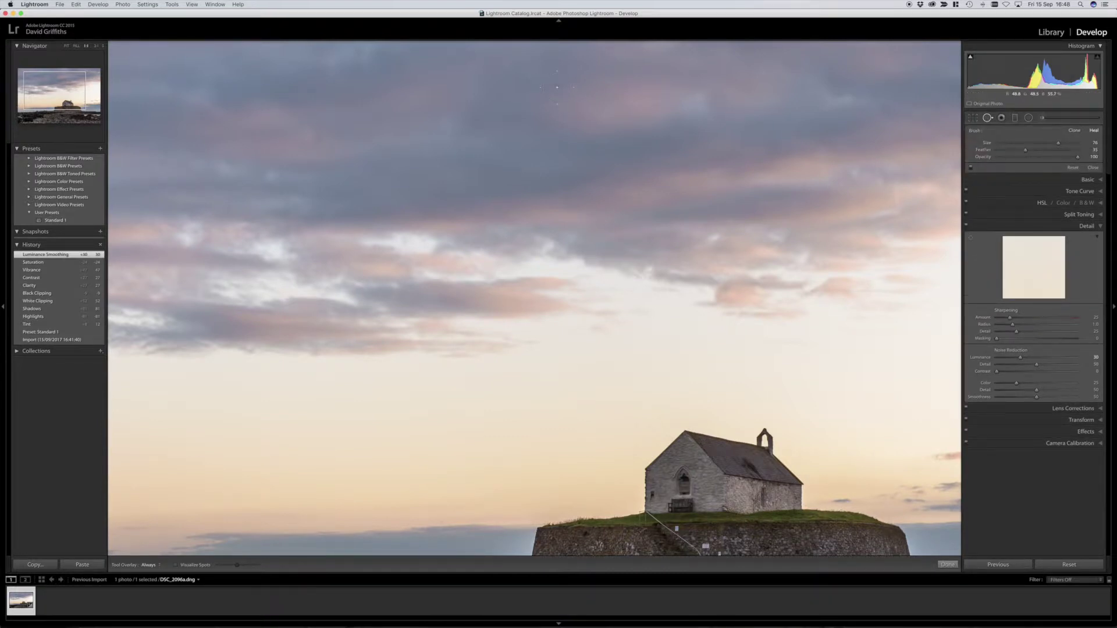
{"action": "left_click", "coordinate": [557, 87]}
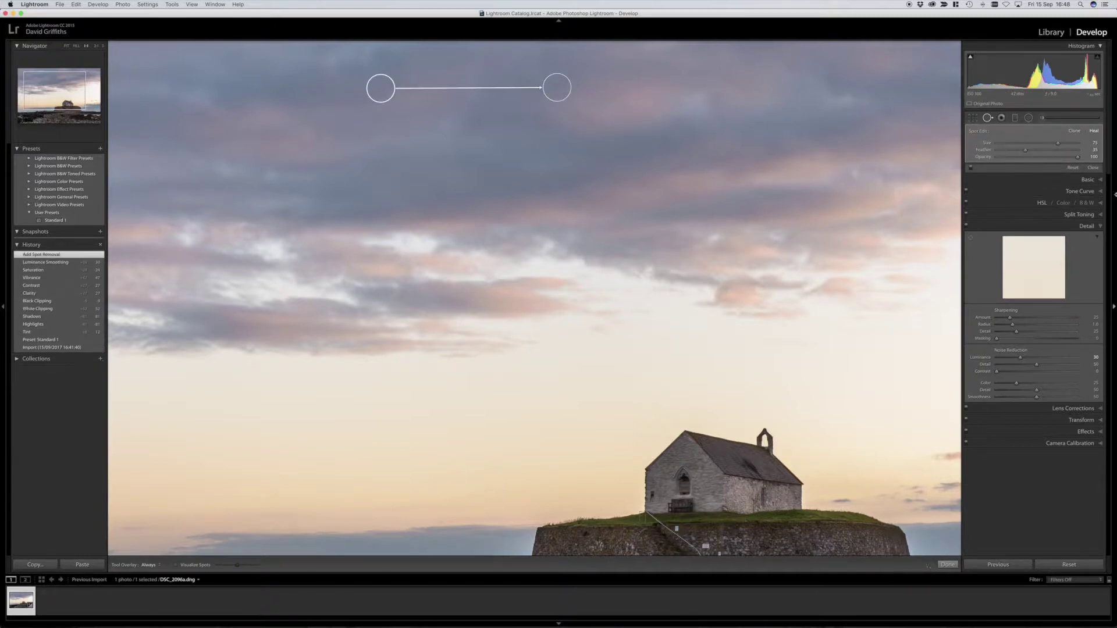
{"action": "left_click", "coordinate": [1093, 169]}
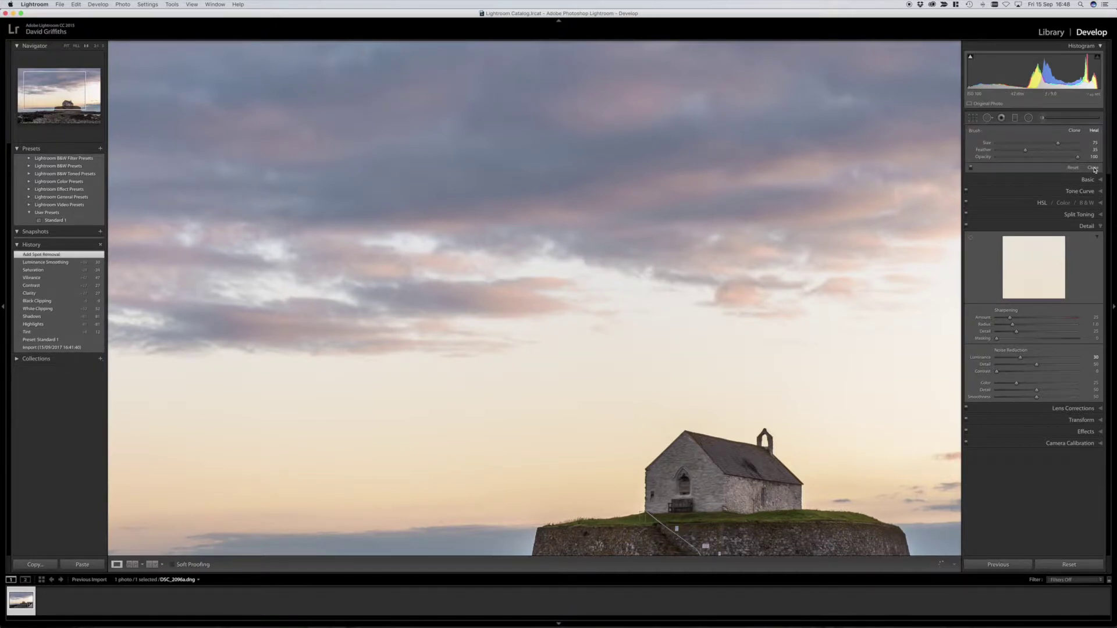
{"action": "key", "text": "z"}
Raise the overall exposure of the photo to +0.60.
{"action": "left_click", "coordinate": [1100, 132]}
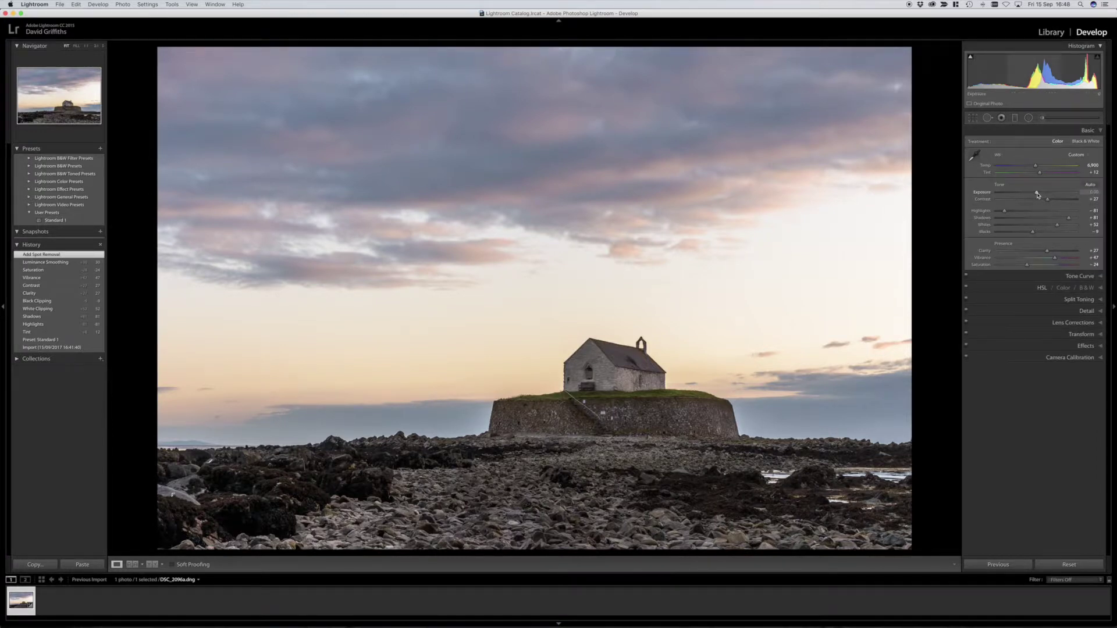
{"action": "left_click_drag", "start_coordinate": [1037, 193], "coordinate": [1041, 194]}
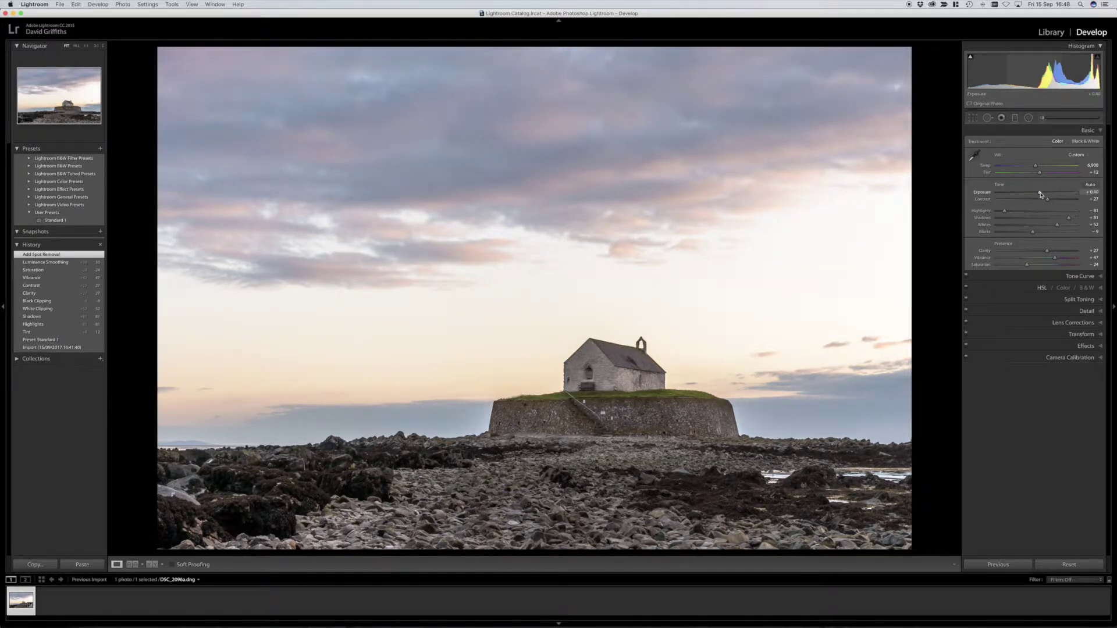
{"action": "left_click_drag", "start_coordinate": [1041, 194], "coordinate": [1040, 194]}
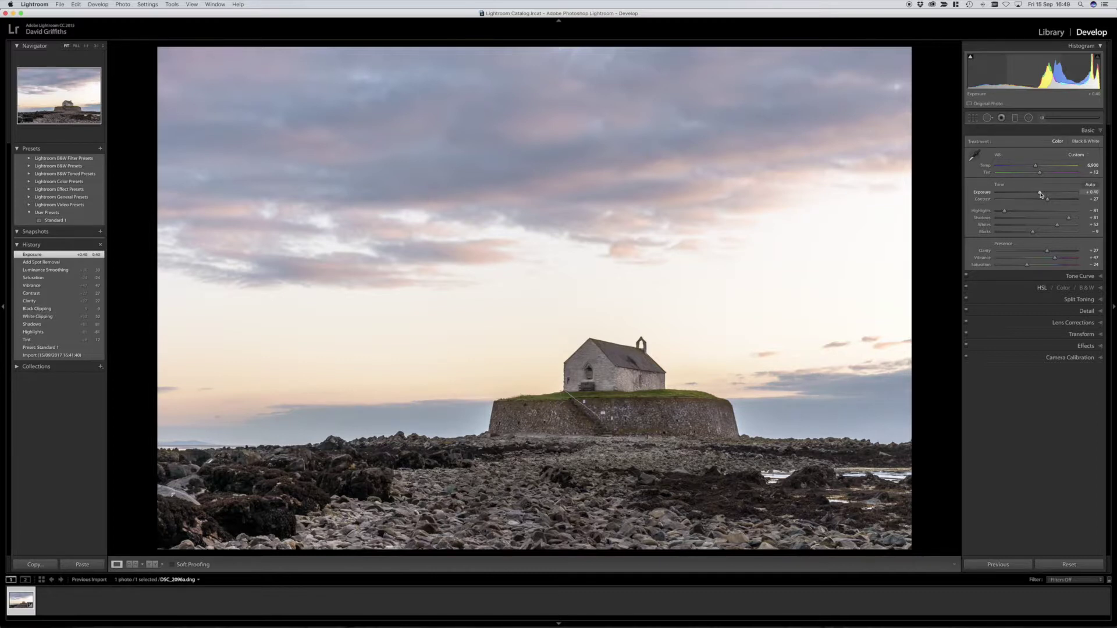
{"action": "left_click_drag", "start_coordinate": [1040, 194], "coordinate": [1042, 194]}
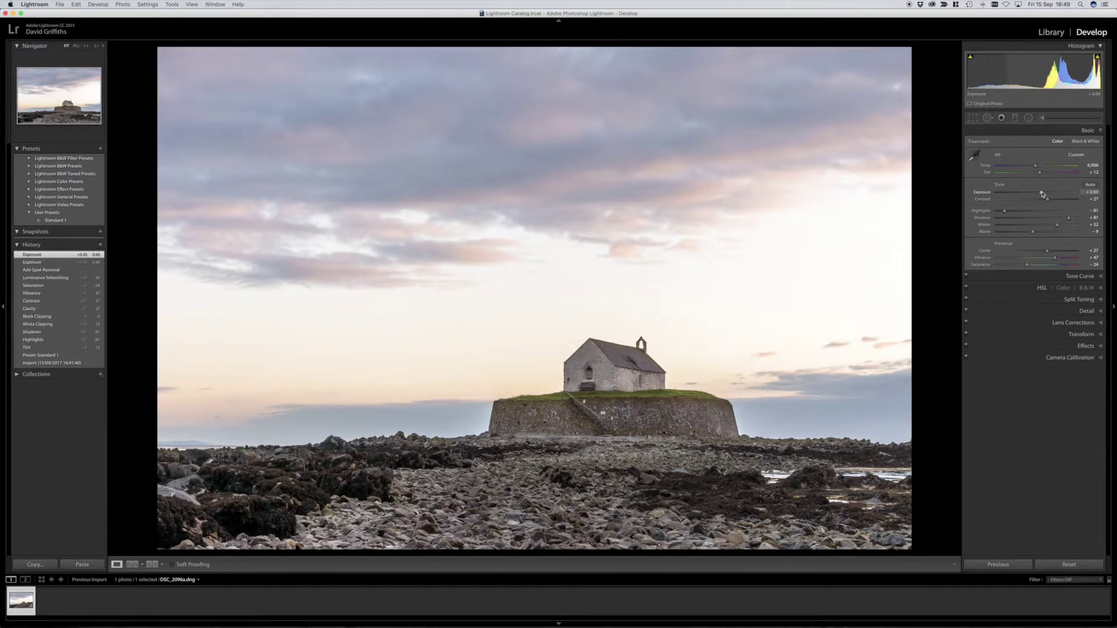
Add a graduated filter over the sky, fading out around the church, and shift it slightly downward.
{"action": "left_click", "coordinate": [1014, 118]}
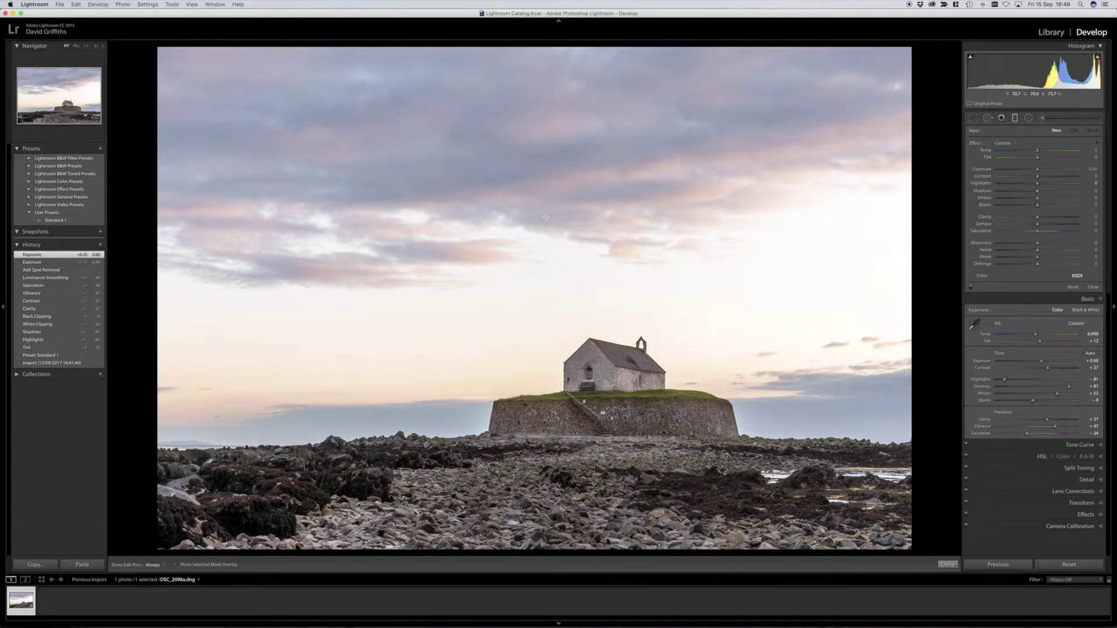
{"action": "left_click_drag", "start_coordinate": [536, 242], "coordinate": [545, 363]}
{"action": "left_click_drag", "start_coordinate": [539, 302], "coordinate": [539, 315]}
Darken the sky's graduated filter to about -0.4 exposure, with tint 6, saturation 11 and slightly raised Dehaze.
{"action": "left_click_drag", "start_coordinate": [1037, 172], "coordinate": [1034, 171]}
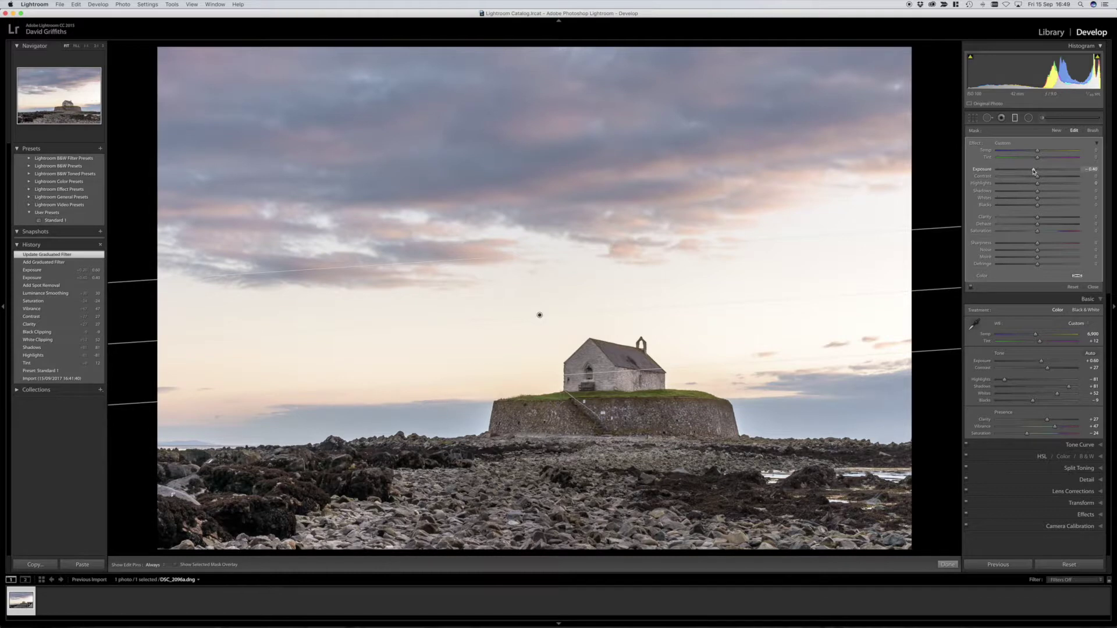
{"action": "left_click_drag", "start_coordinate": [1033, 172], "coordinate": [1034, 171]}
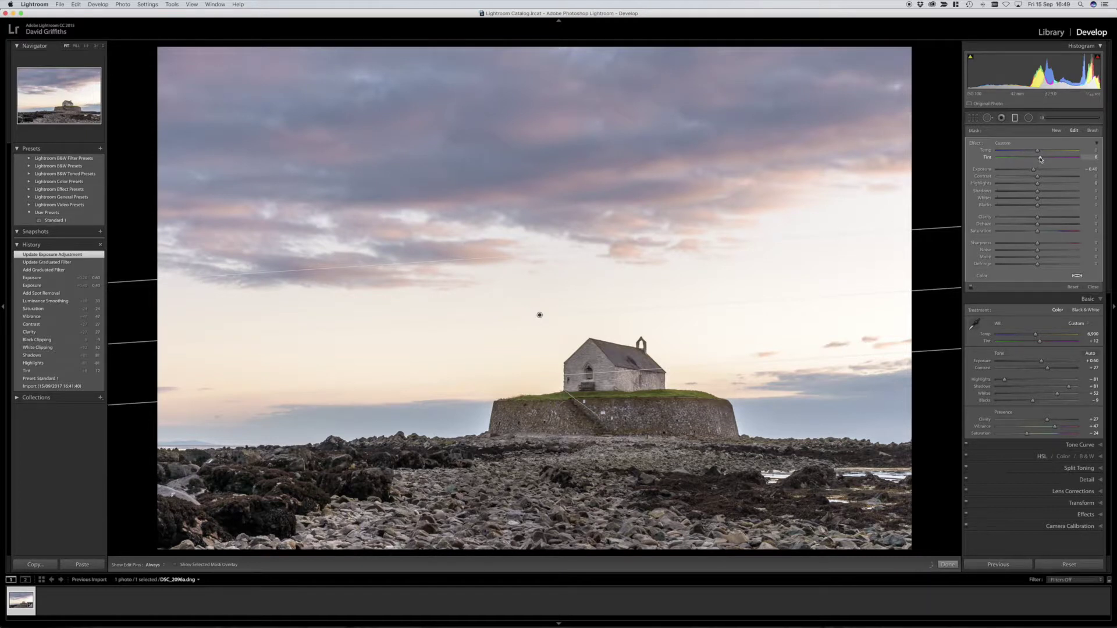
{"action": "left_click_drag", "start_coordinate": [1040, 159], "coordinate": [1040, 160]}
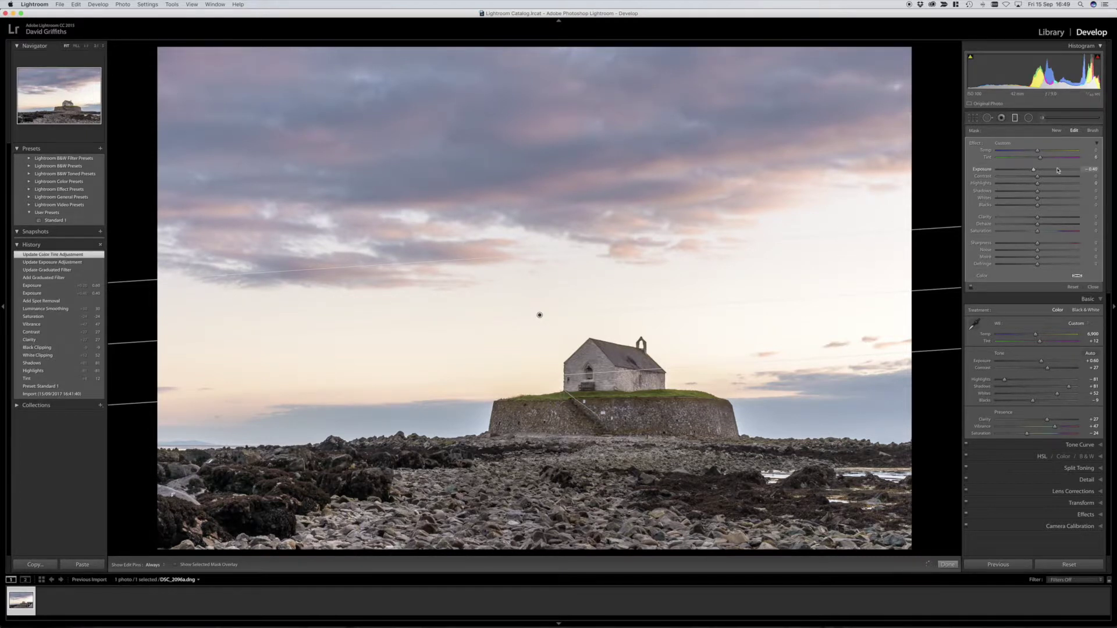
{"action": "left_click_drag", "start_coordinate": [1038, 232], "coordinate": [1044, 232]}
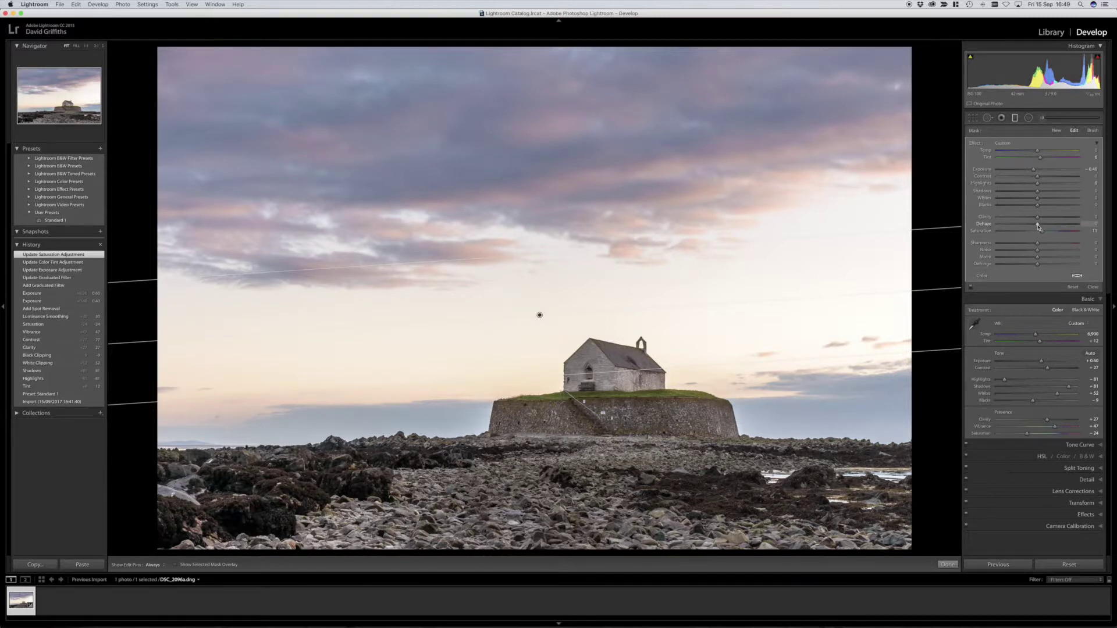
{"action": "left_click_drag", "start_coordinate": [1039, 226], "coordinate": [1039, 227]}
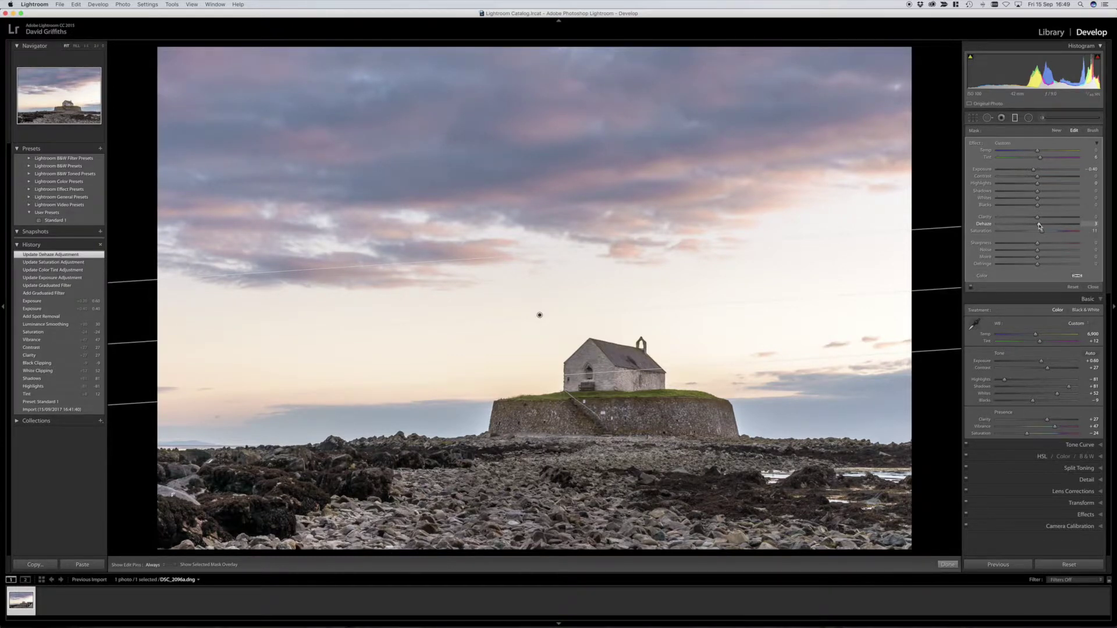
Compare the photo before and after the edits side by side and finish editing the graduated filter.
{"action": "key", "text": "y"}
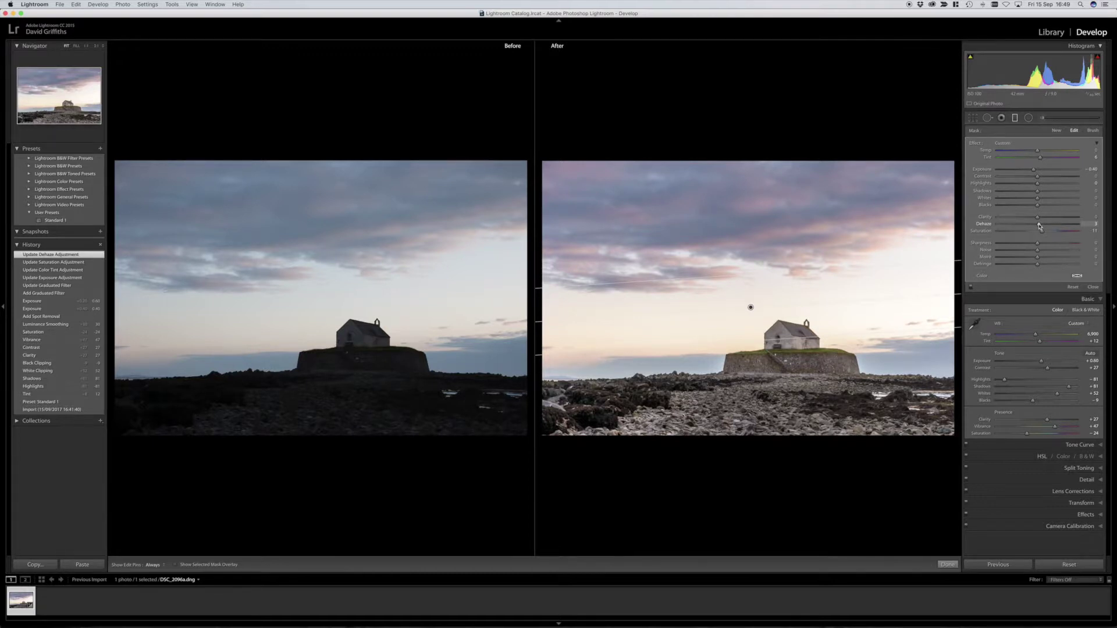
{"action": "key", "text": "y"}
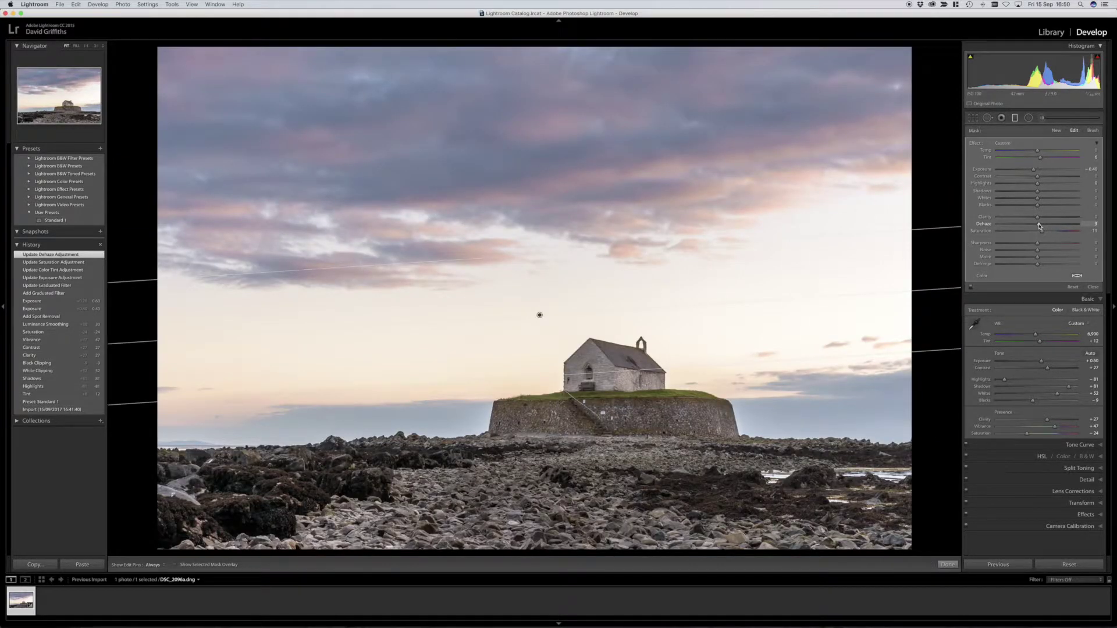
{"action": "left_click", "coordinate": [1093, 287]}
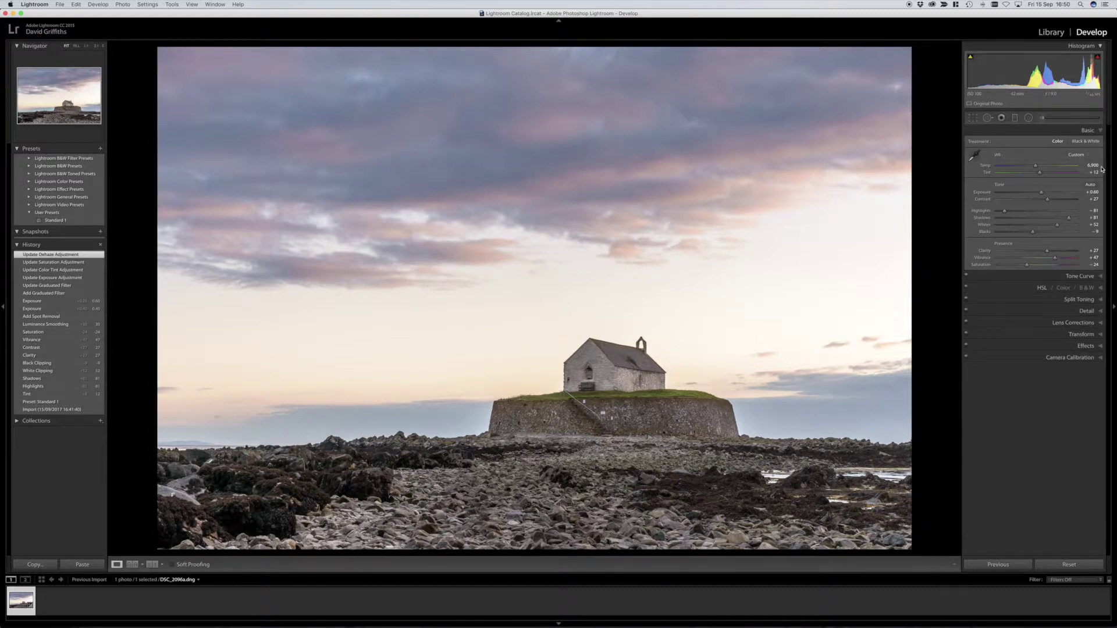
Shift the photo's HSL hues to about red -37, orange -19, yellow -5, purple +15 and magenta +26.
{"action": "left_click", "coordinate": [1099, 131]}
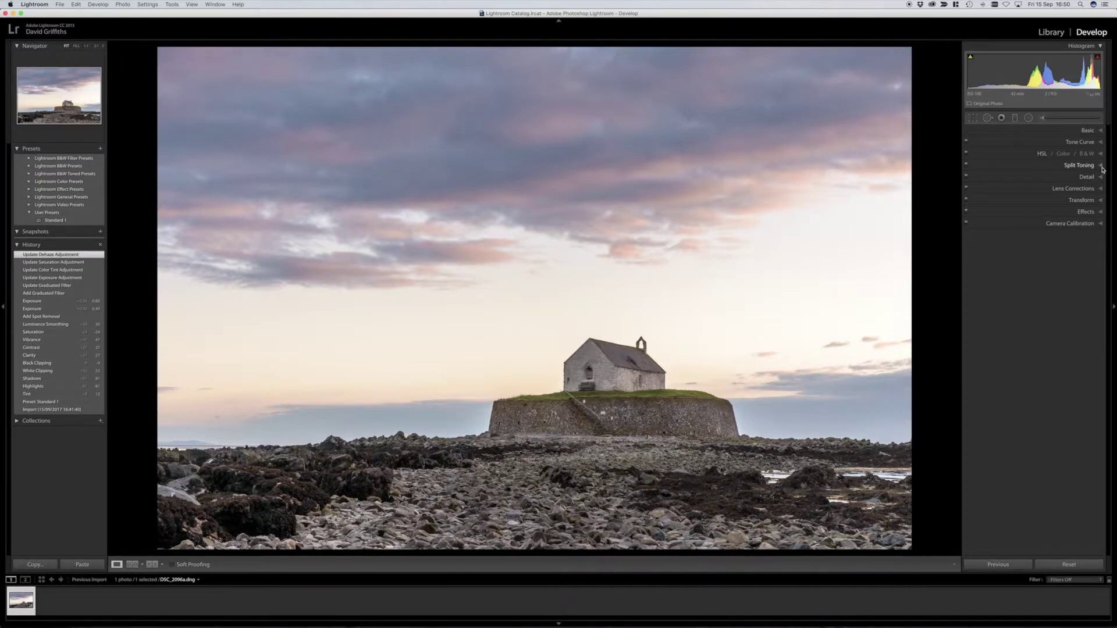
{"action": "left_click", "coordinate": [1042, 154]}
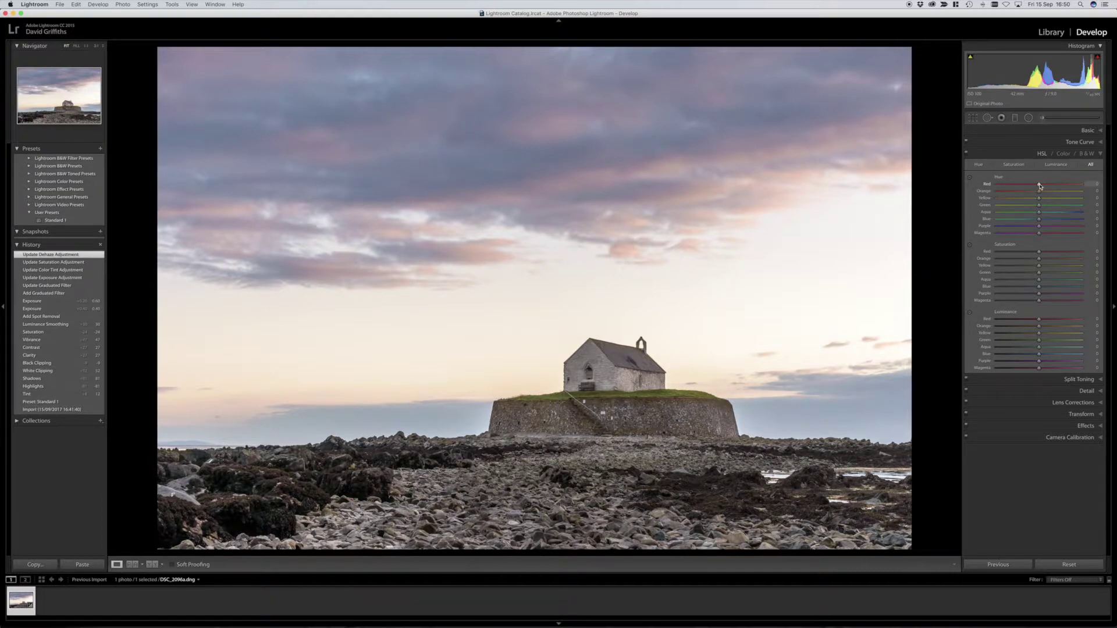
{"action": "mouse_move", "coordinate": [1040, 186]}
{"action": "left_mouse_down"}
{"action": "mouse_move", "coordinate": [1024, 188]}
{"action": "mouse_move", "coordinate": [1036, 200]}
{"action": "left_mouse_up"}
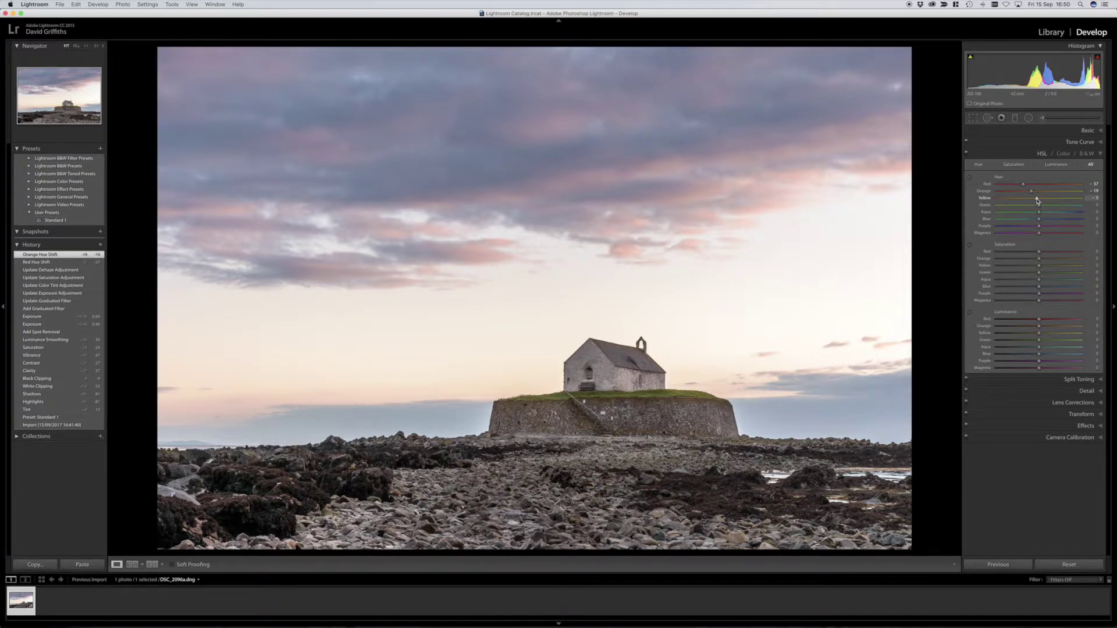
{"action": "left_click_drag", "start_coordinate": [1038, 201], "coordinate": [1037, 201]}
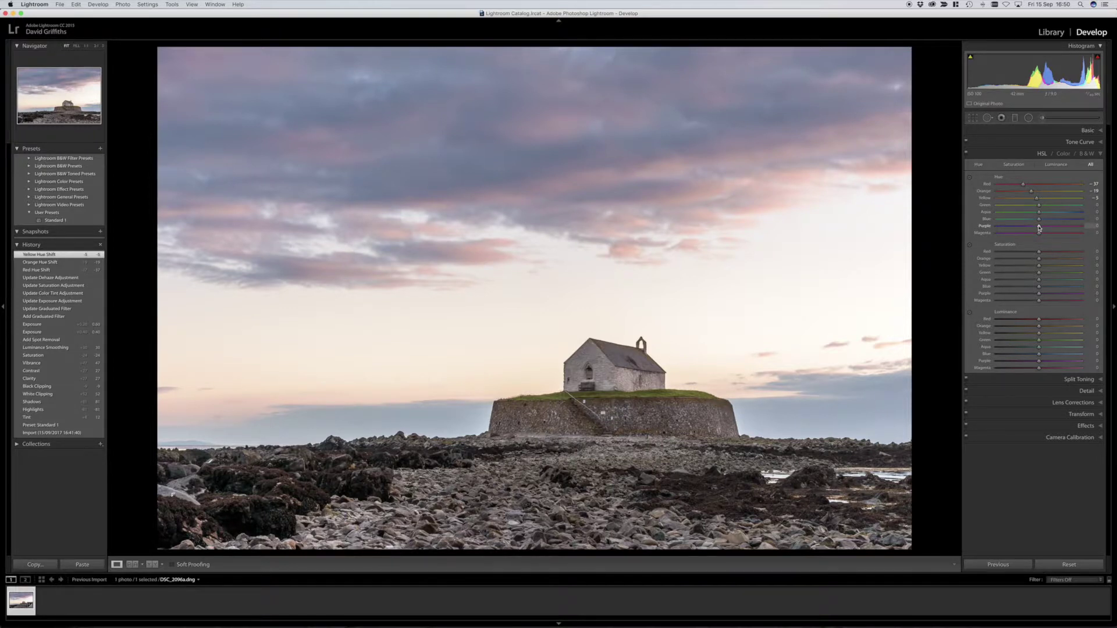
{"action": "left_click_drag", "start_coordinate": [1040, 228], "coordinate": [1051, 235]}
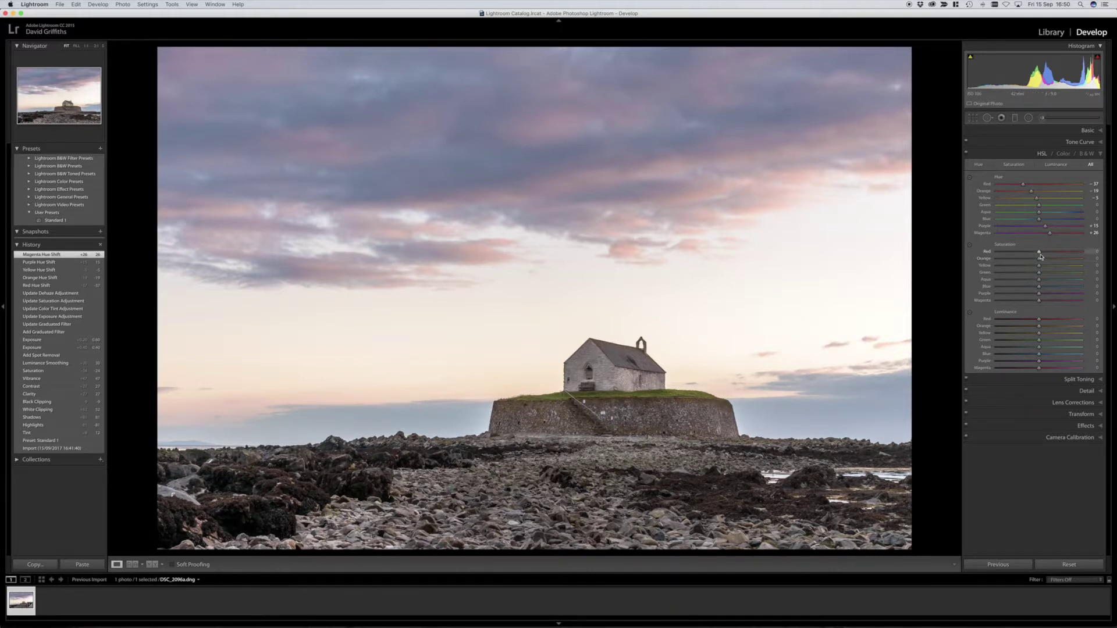
Use targeted adjustments on the pink clouds for saturation of red +5 and orange +28, and luminance of red -5 and orange -29.
{"action": "left_click", "coordinate": [969, 244]}
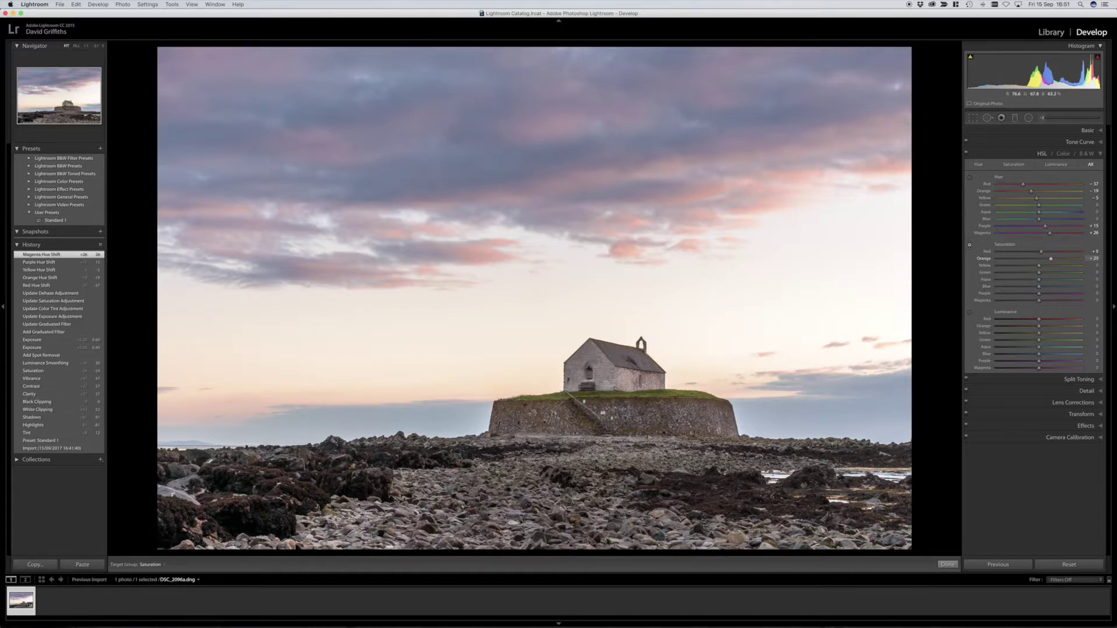
{"action": "left_click_drag", "start_coordinate": [483, 257], "coordinate": [482, 256]}
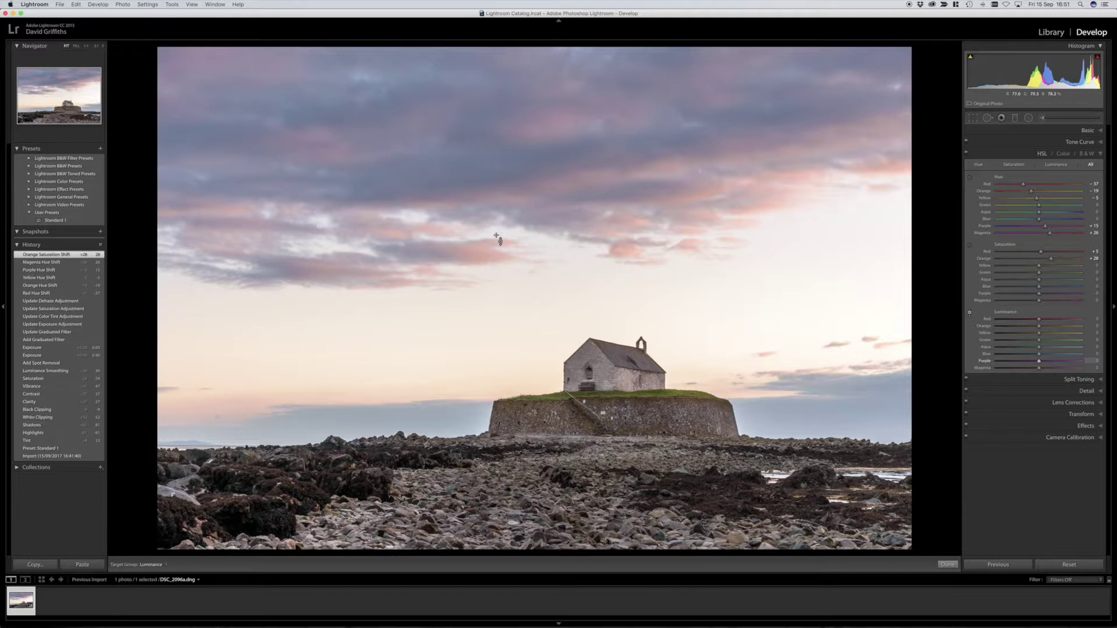
{"action": "left_click_drag", "start_coordinate": [483, 253], "coordinate": [483, 298]}
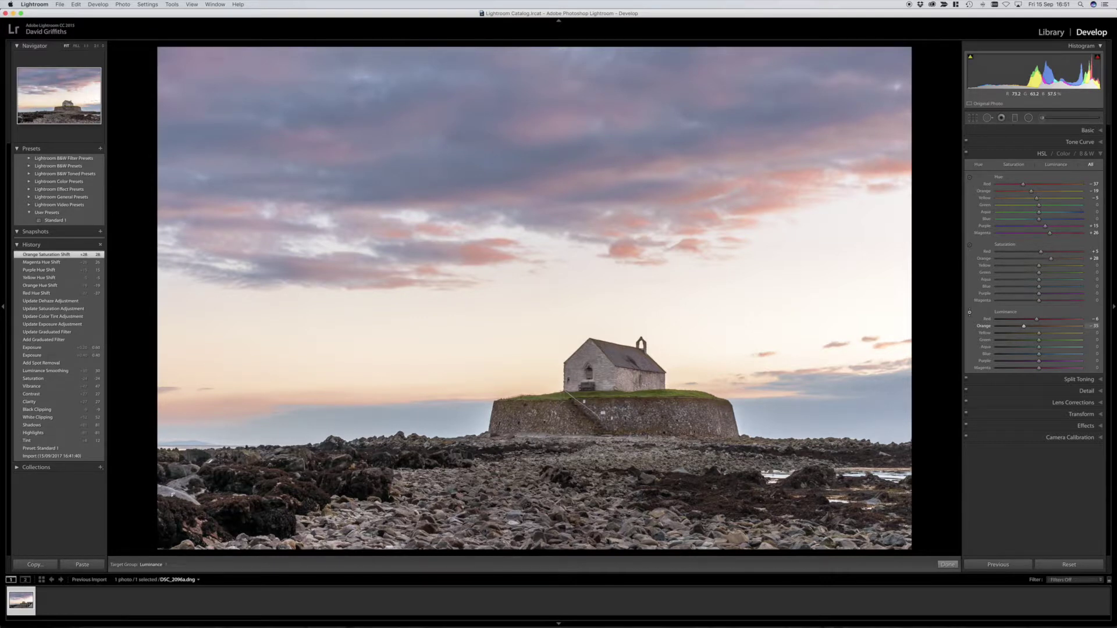
{"action": "left_click_drag", "start_coordinate": [482, 298], "coordinate": [482, 302]}
{"action": "left_click_drag", "start_coordinate": [482, 301], "coordinate": [483, 302]}
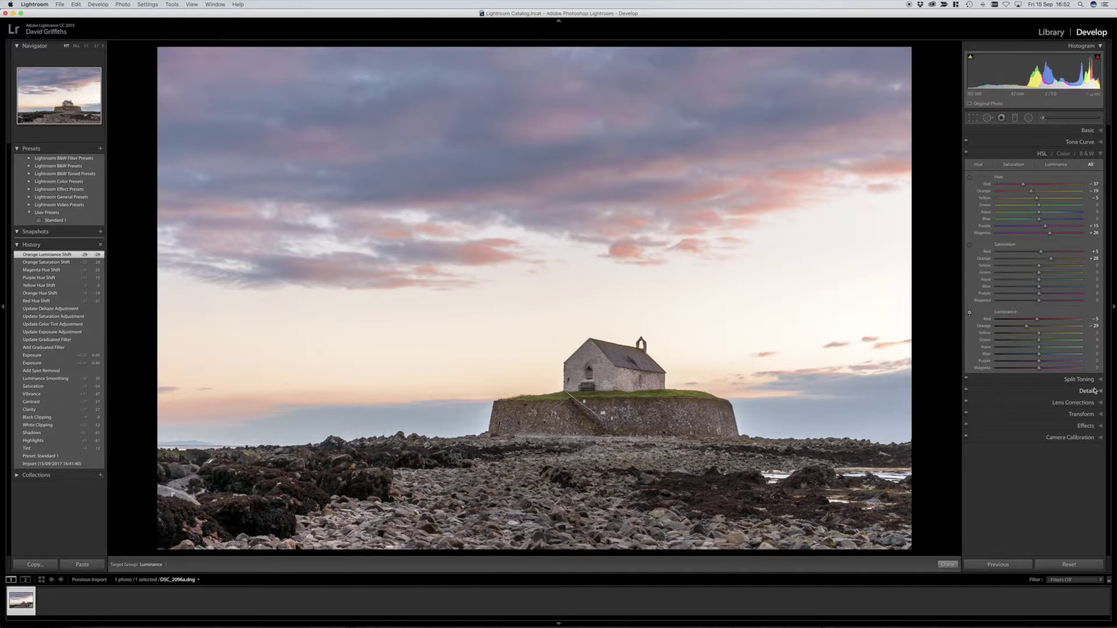
{"action": "left_click", "coordinate": [1101, 155]}
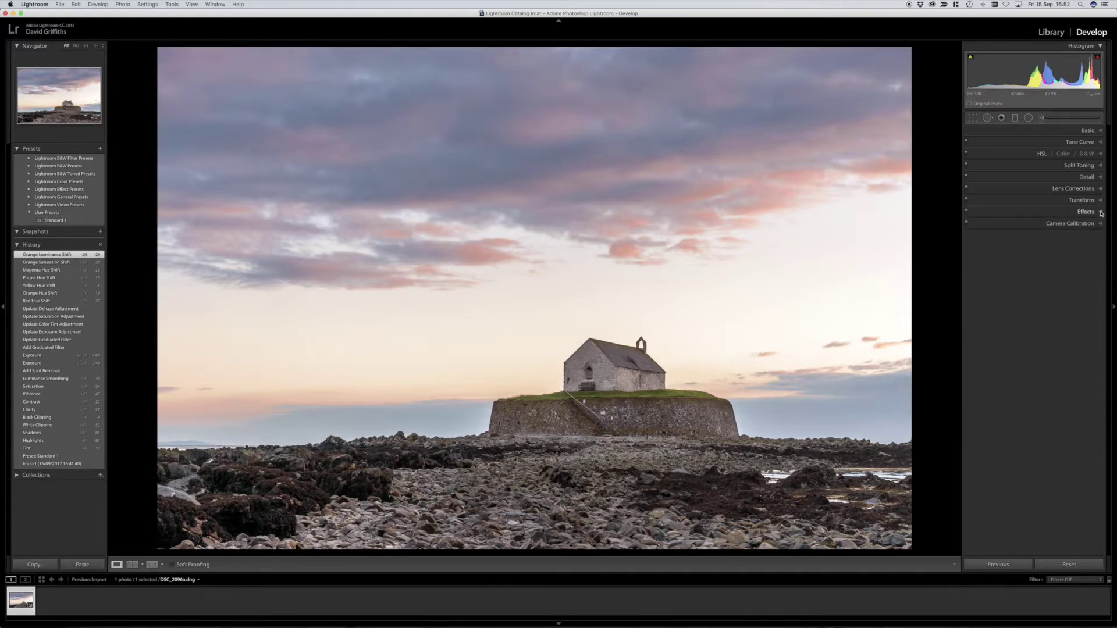
Add a dark post-crop vignette with an amount of about -30 and a feather of 81.
{"action": "left_click", "coordinate": [1101, 214]}
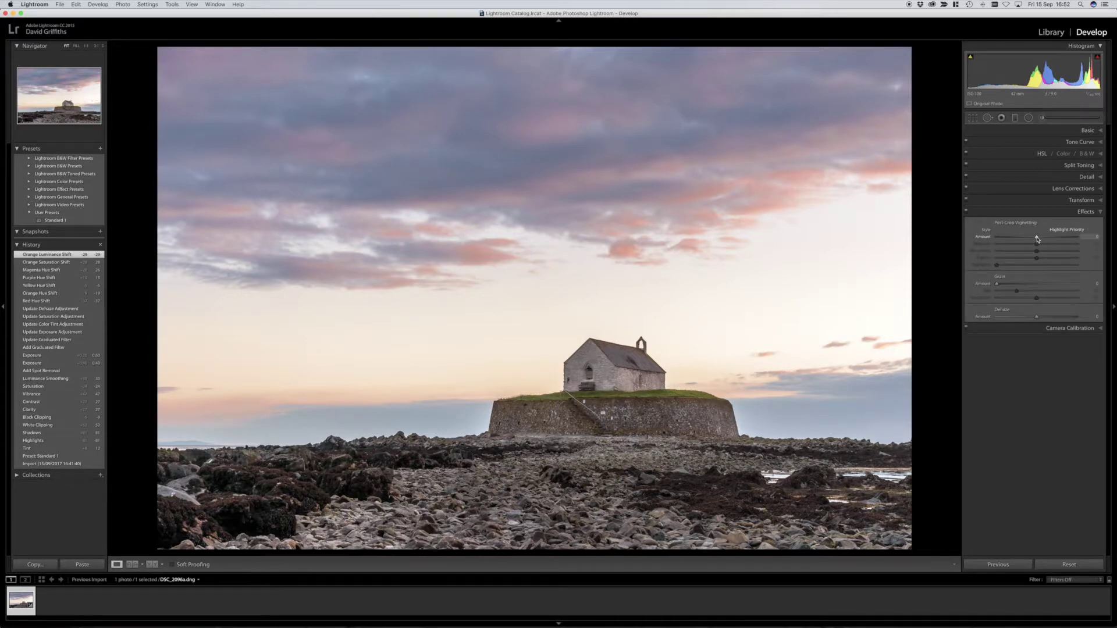
{"action": "left_click_drag", "start_coordinate": [1037, 239], "coordinate": [1025, 240]}
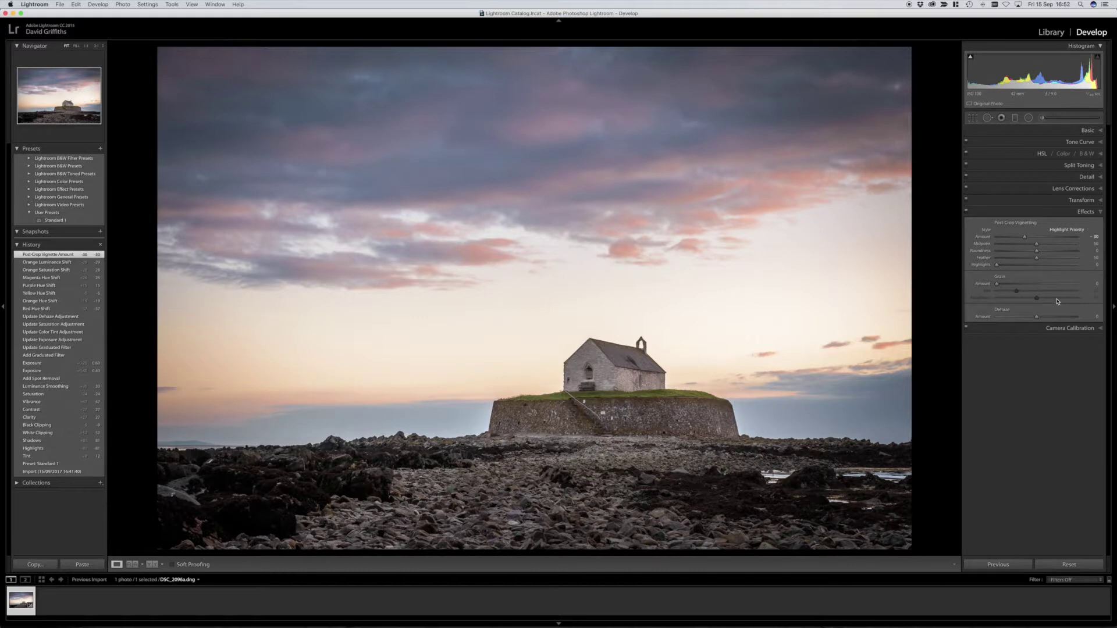
{"action": "left_click_drag", "start_coordinate": [1037, 260], "coordinate": [1063, 261]}
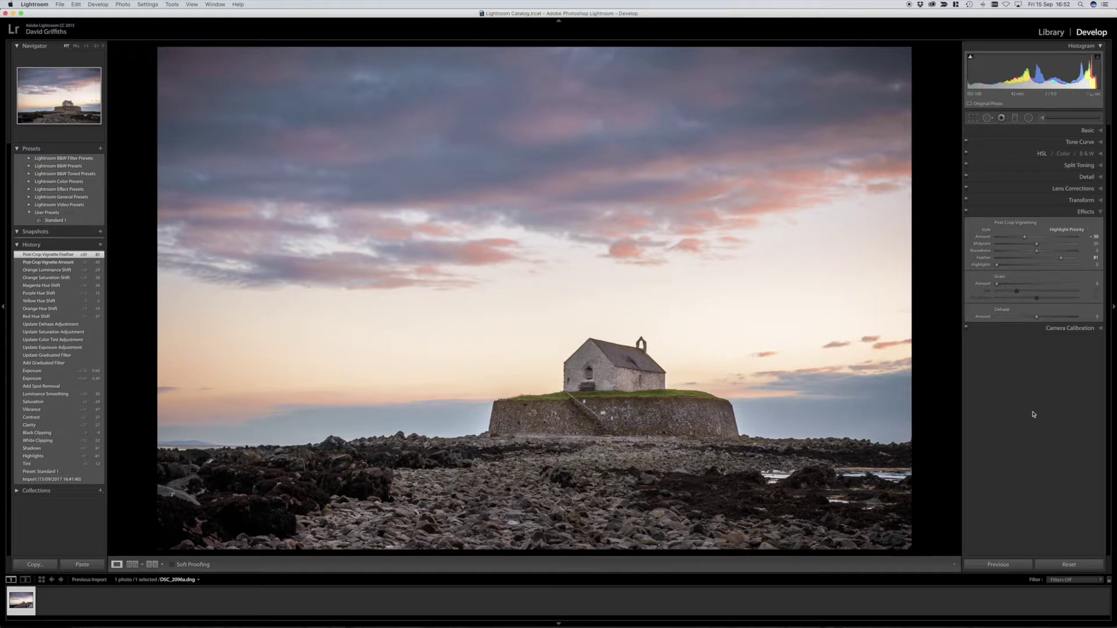
{"action": "left_click", "coordinate": [1102, 213]}
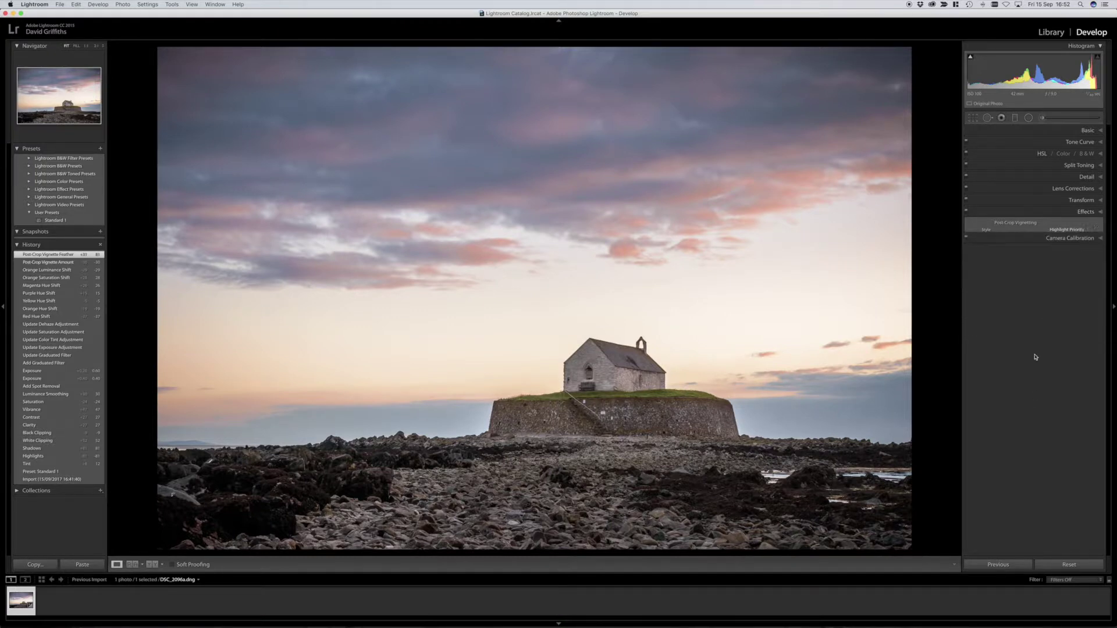
Open the edited photo in Adobe Photoshop CC 2017 for further editing.
{"action": "right_click", "coordinate": [580, 246]}
{"action": "mouse_move", "coordinate": [628, 313]}
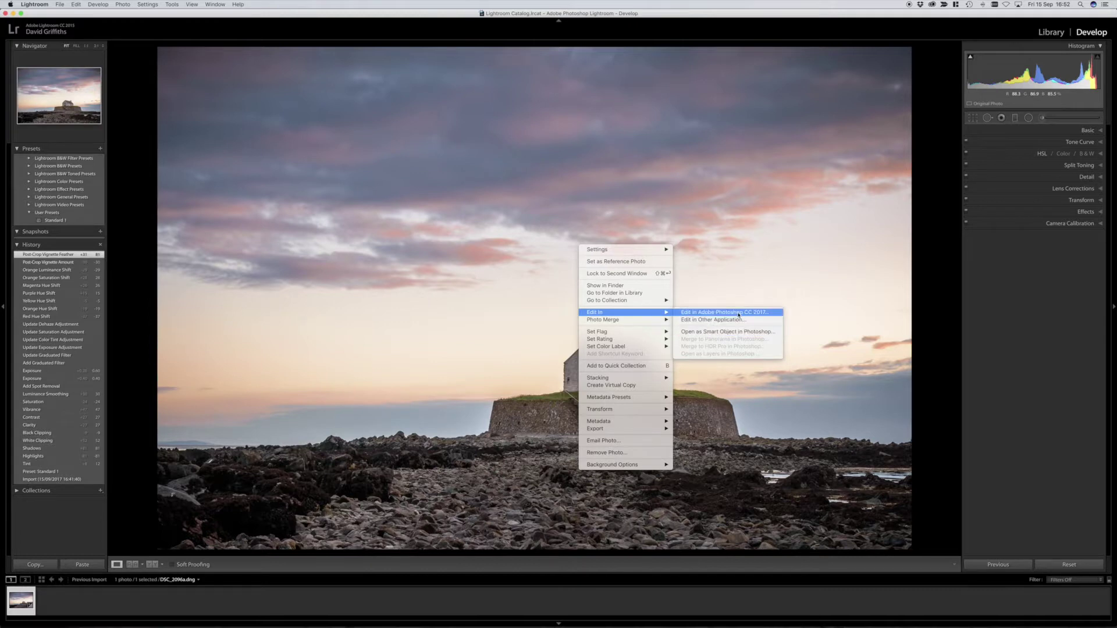
{"action": "left_click", "coordinate": [738, 314]}
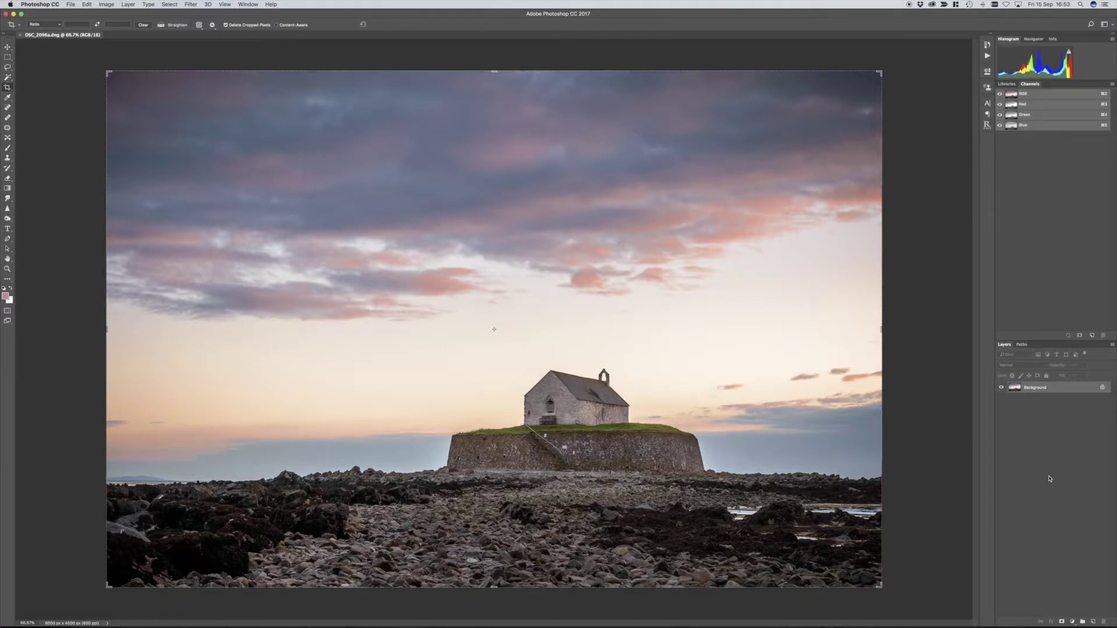
Add a Curves adjustment layer and slightly raise the lower midtones of its red channel.
{"action": "left_click", "coordinate": [1073, 622]}
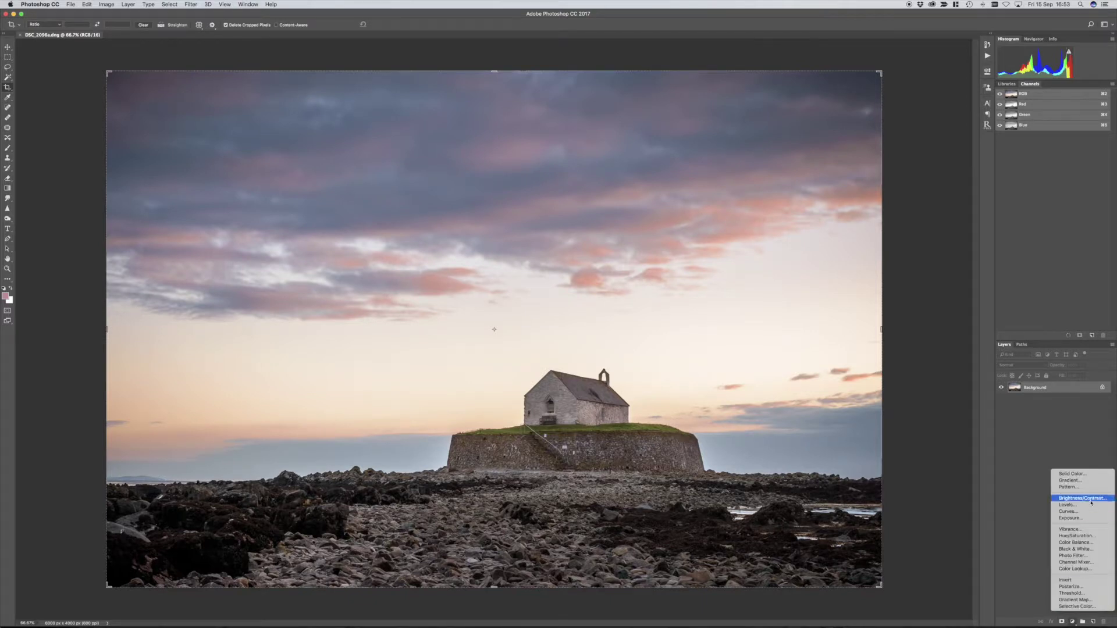
{"action": "left_click", "coordinate": [1068, 512]}
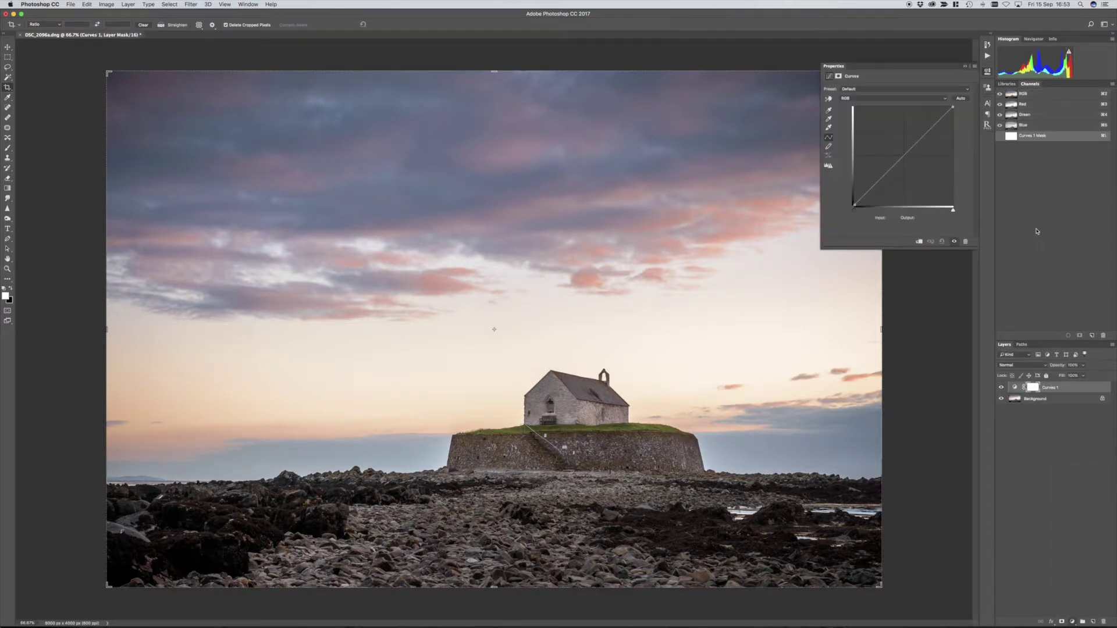
{"action": "left_click", "coordinate": [865, 99]}
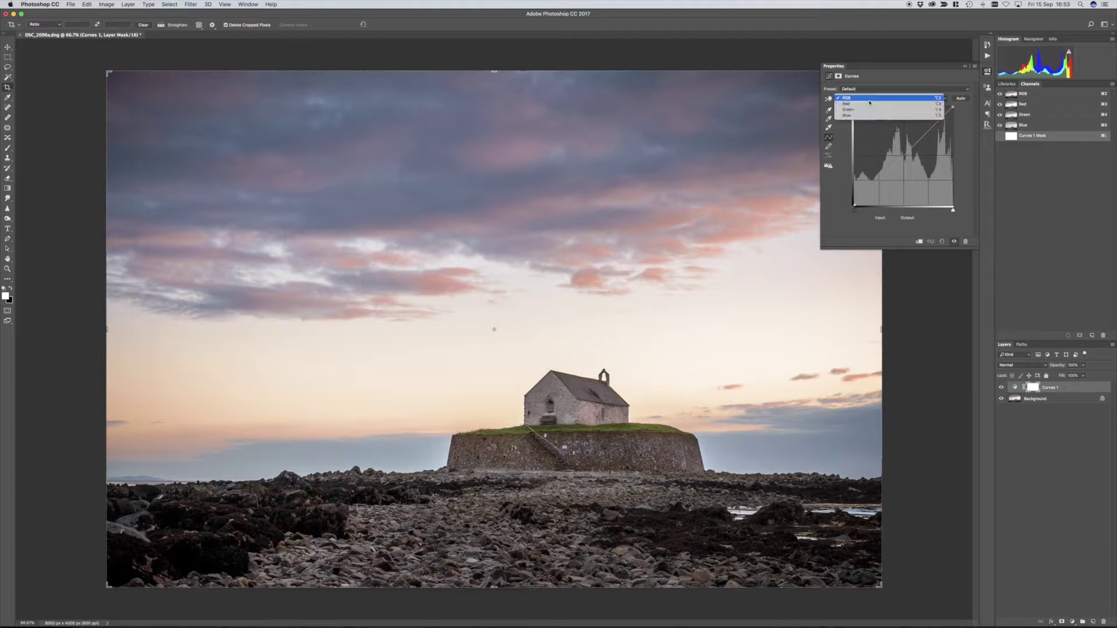
{"action": "left_click", "coordinate": [861, 104]}
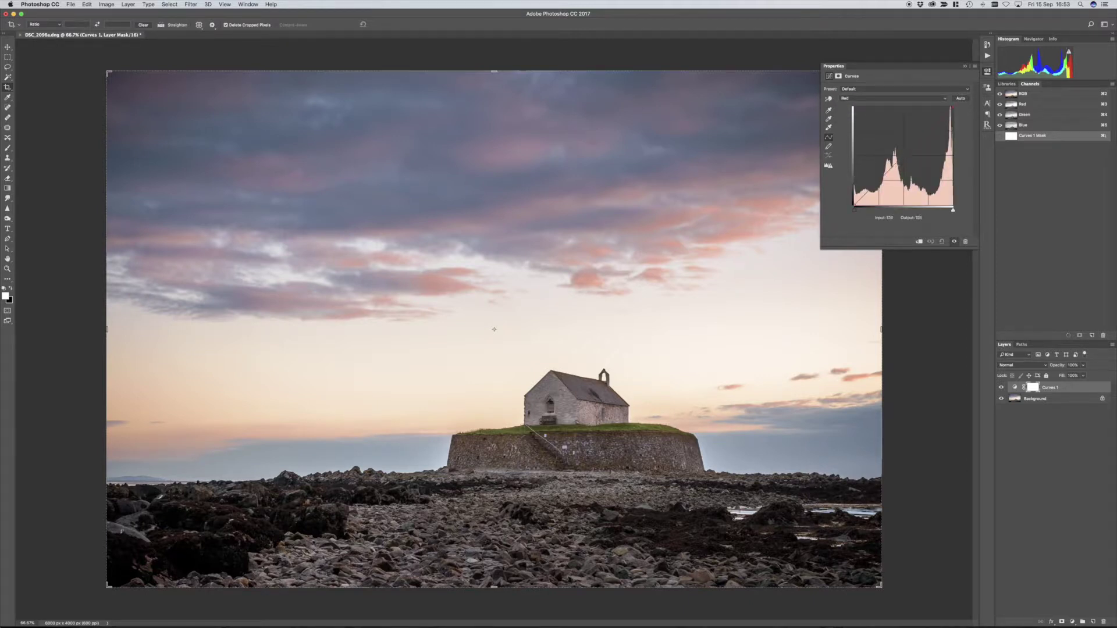
{"action": "left_click", "coordinate": [893, 166]}
{"action": "left_click_drag", "start_coordinate": [894, 166], "coordinate": [890, 163]}
{"action": "key", "text": "Up"}
Apply the merged RGB image to the Curves layer's mask with Multiply blending and inspect the resulting mask.
{"action": "left_click", "coordinate": [1034, 388]}
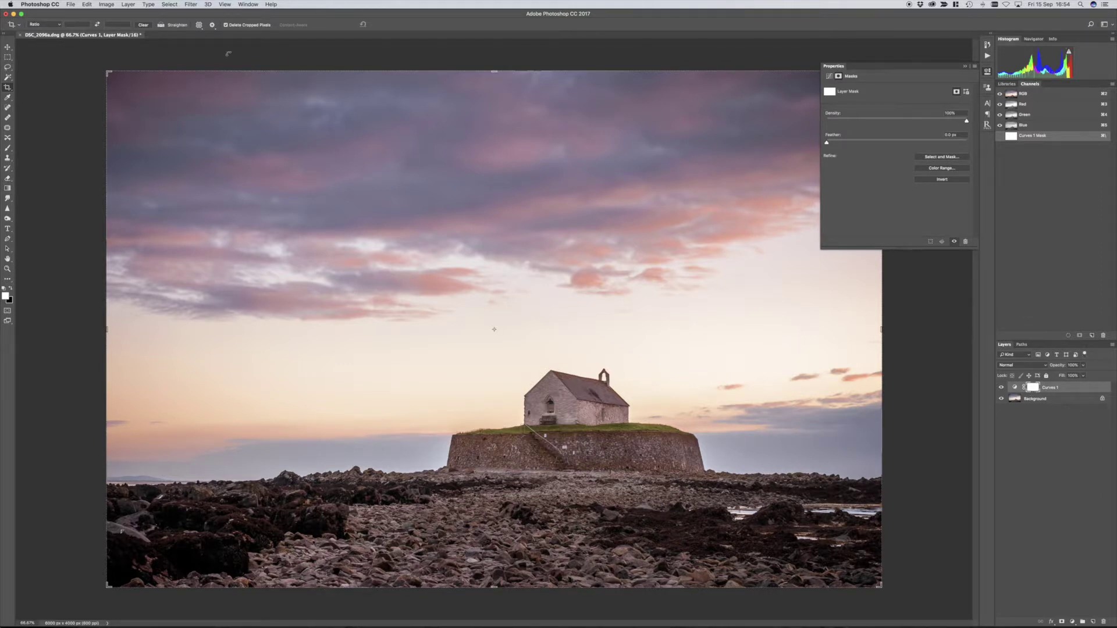
{"action": "left_click", "coordinate": [107, 6]}
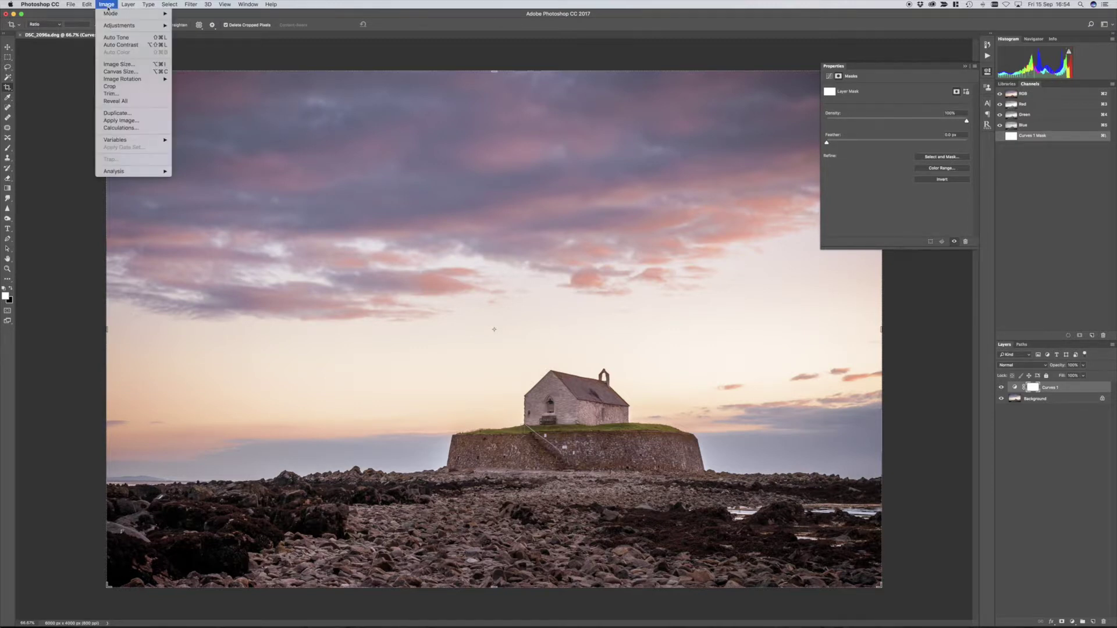
{"action": "left_click", "coordinate": [133, 117]}
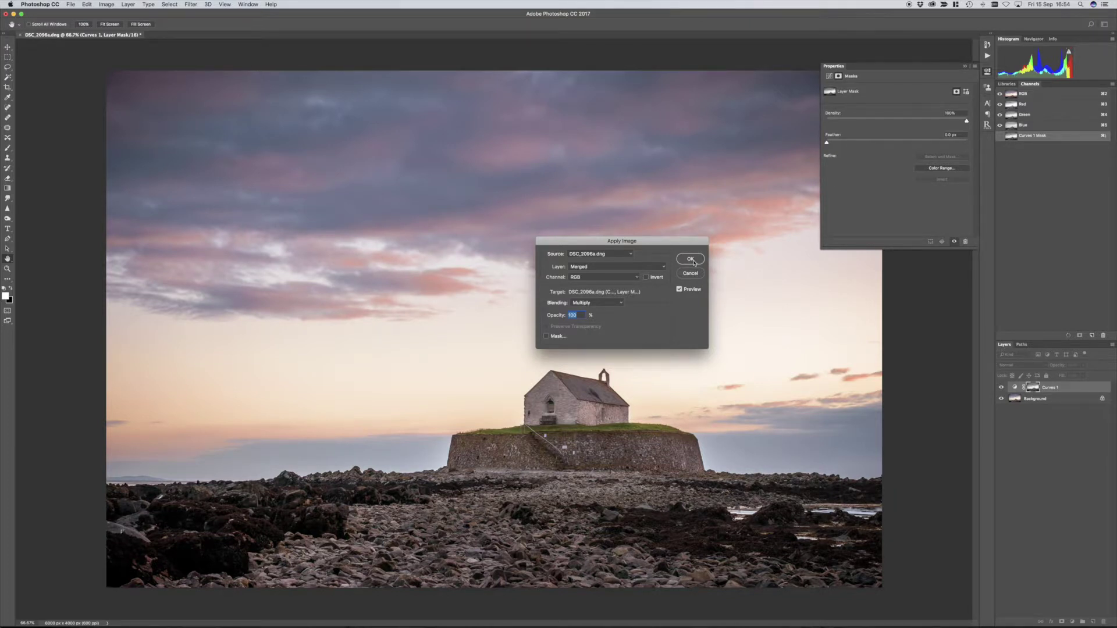
{"action": "left_click", "coordinate": [691, 260]}
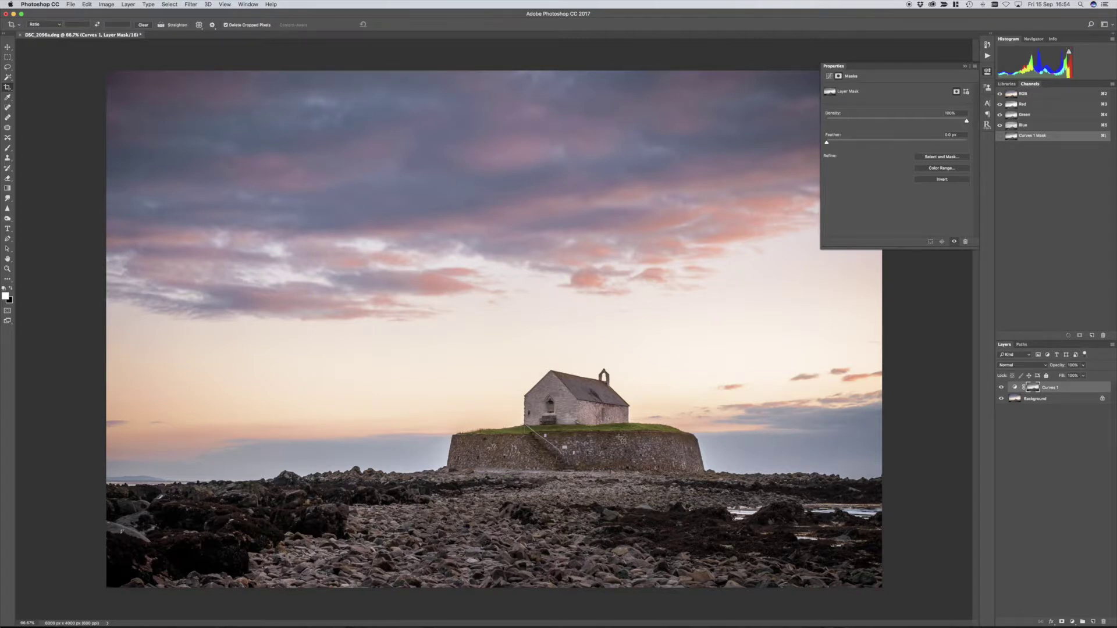
{"action": "left_click", "coordinate": [1037, 388], "text": "alt"}
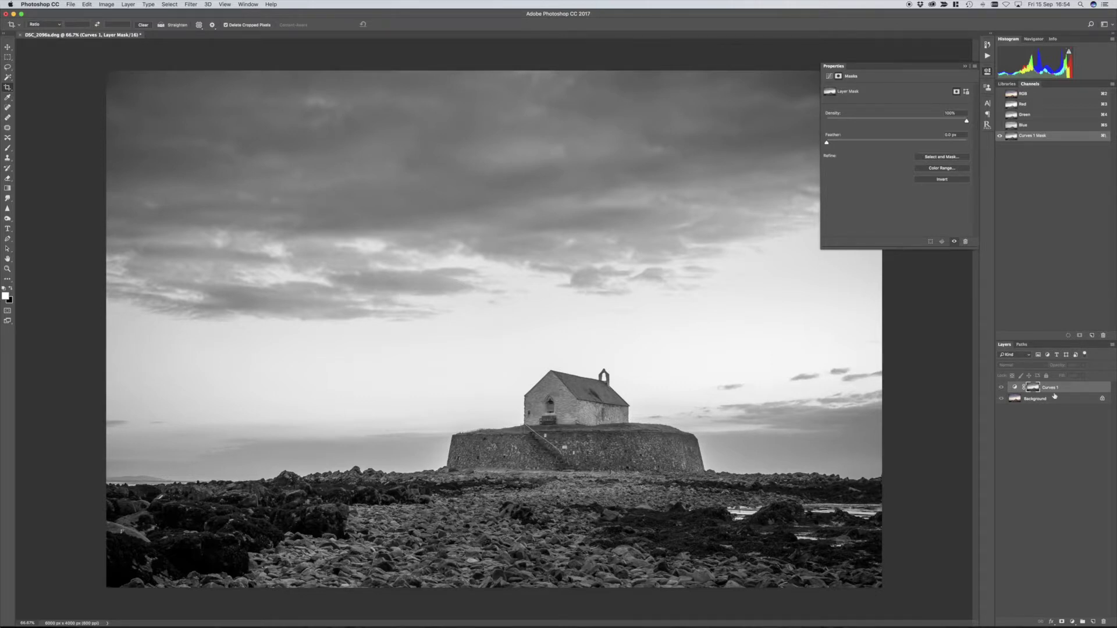
{"action": "left_click", "coordinate": [1032, 389], "text": "alt"}
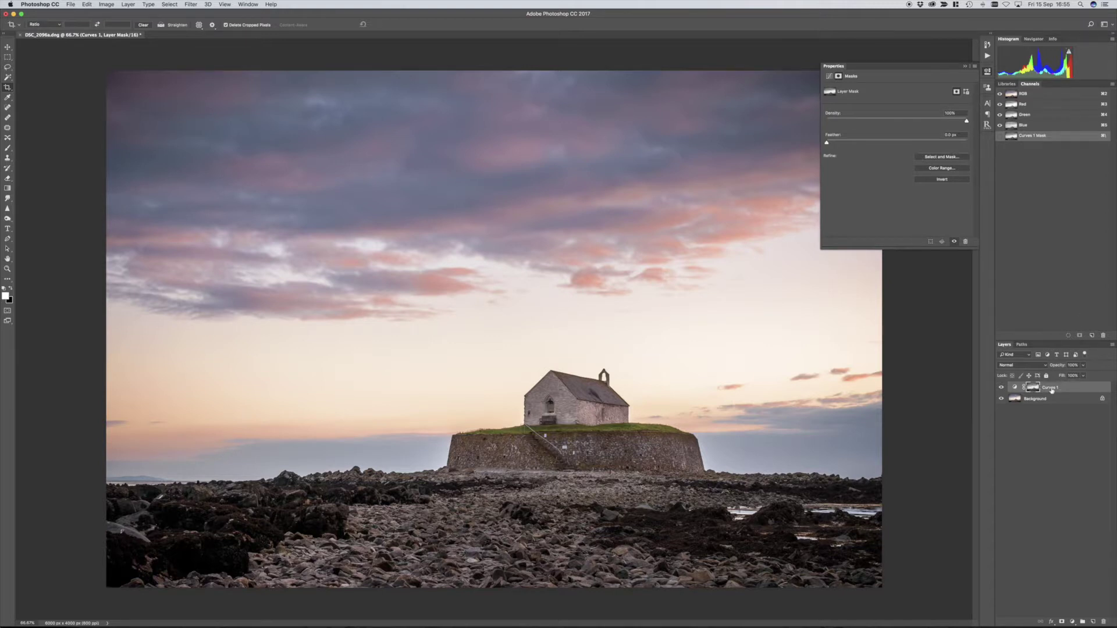
Refine the Curves layer's red channel by moving the raised point just above the midtones, and compare the photo with and without the layer.
{"action": "left_click", "coordinate": [1015, 388]}
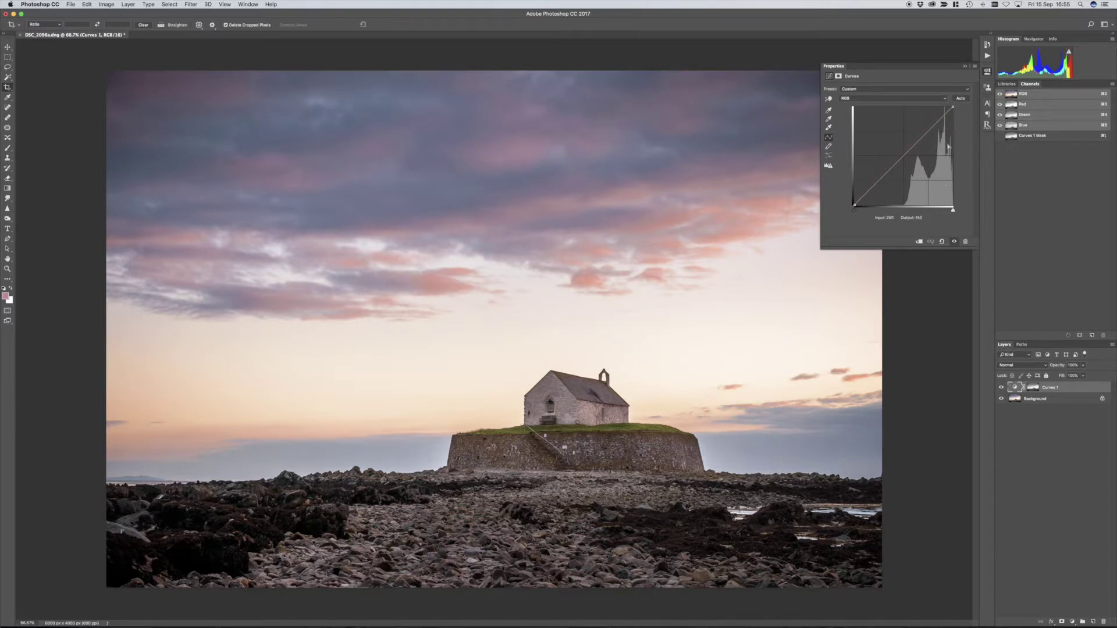
{"action": "left_click", "coordinate": [873, 98]}
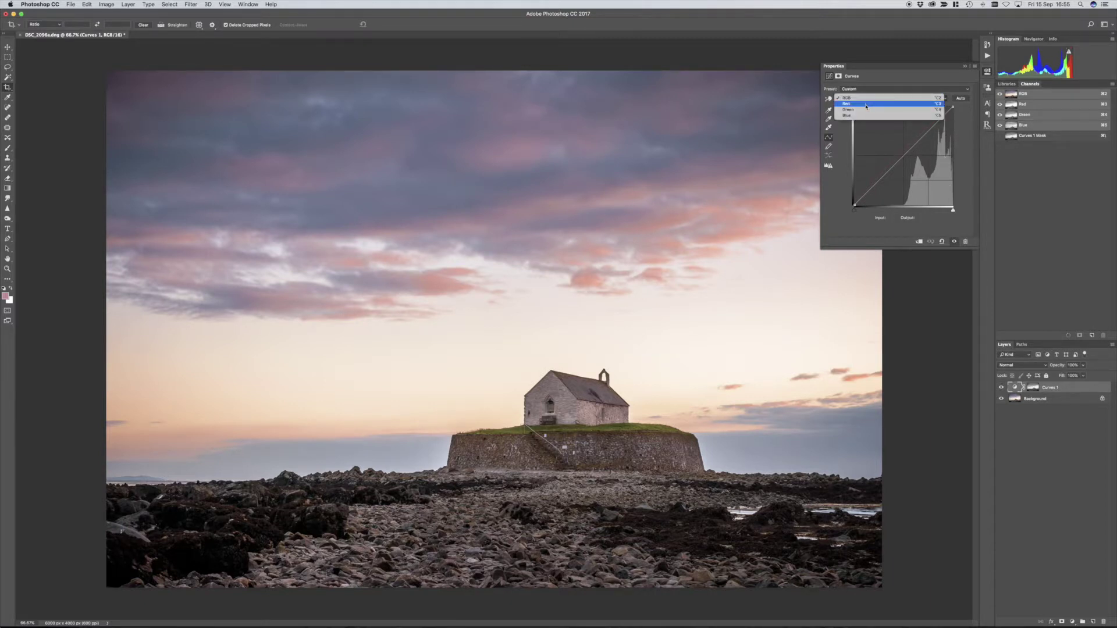
{"action": "left_click", "coordinate": [917, 103]}
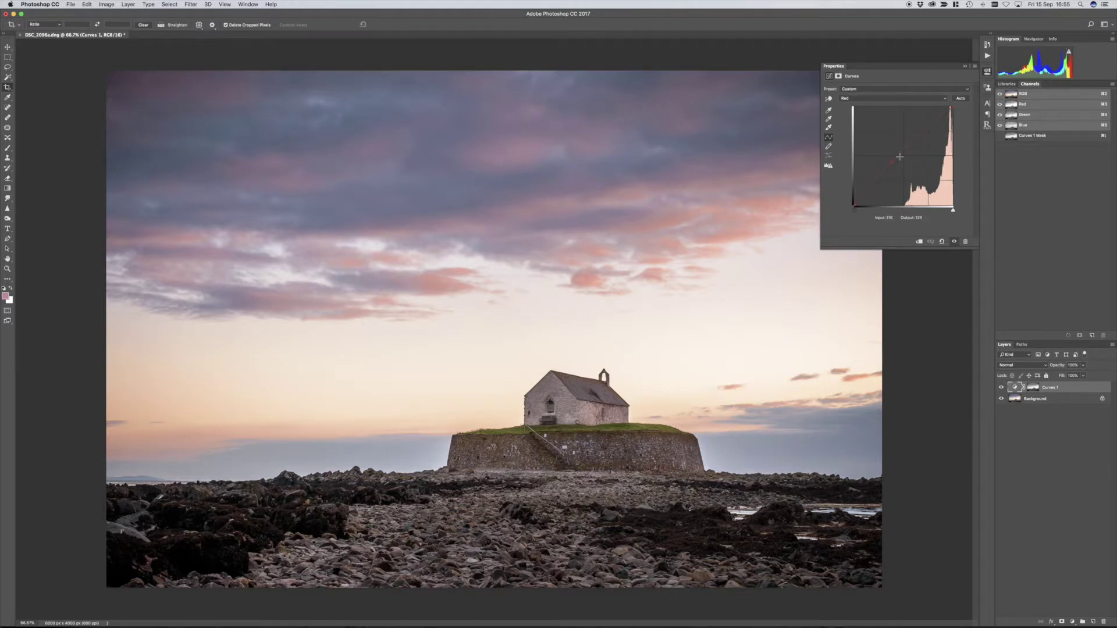
{"action": "left_click_drag", "start_coordinate": [892, 161], "coordinate": [940, 115]}
{"action": "left_click_drag", "start_coordinate": [906, 148], "coordinate": [906, 150]}
{"action": "left_click_drag", "start_coordinate": [906, 149], "coordinate": [910, 146]}
{"action": "left_click", "coordinate": [1002, 388]}
{"action": "left_click", "coordinate": [1002, 388]}
{"action": "left_click", "coordinate": [965, 66]}
Duplicate the background layer and place the copy above the Curves layer.
{"action": "left_click", "coordinate": [1064, 400]}
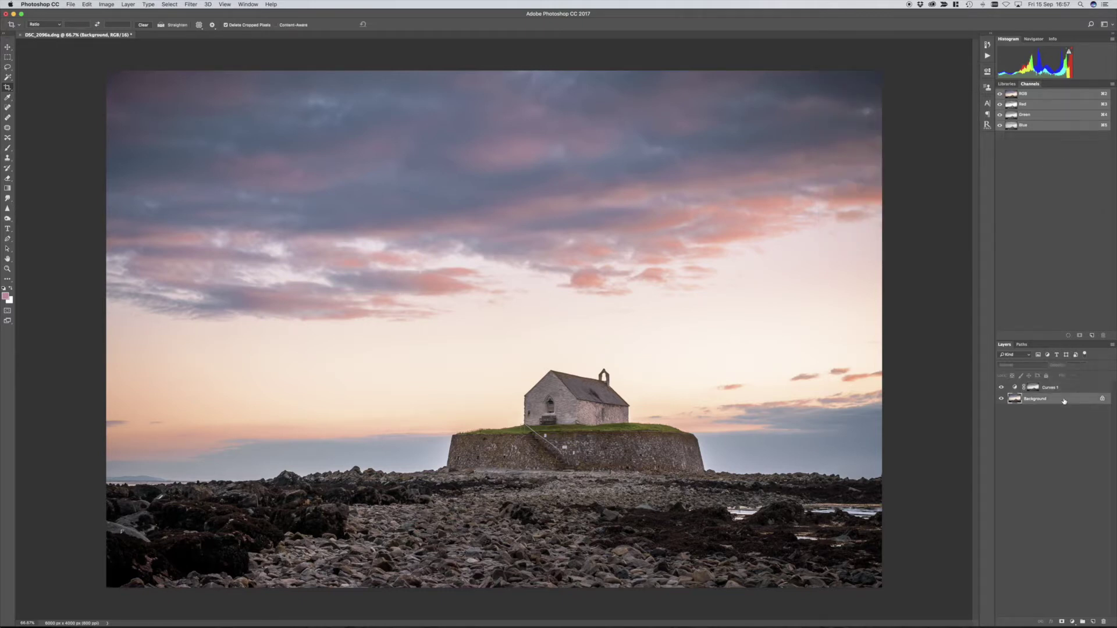
{"action": "key", "text": "super+j"}
{"action": "left_click_drag", "start_coordinate": [1065, 400], "coordinate": [1064, 382]}
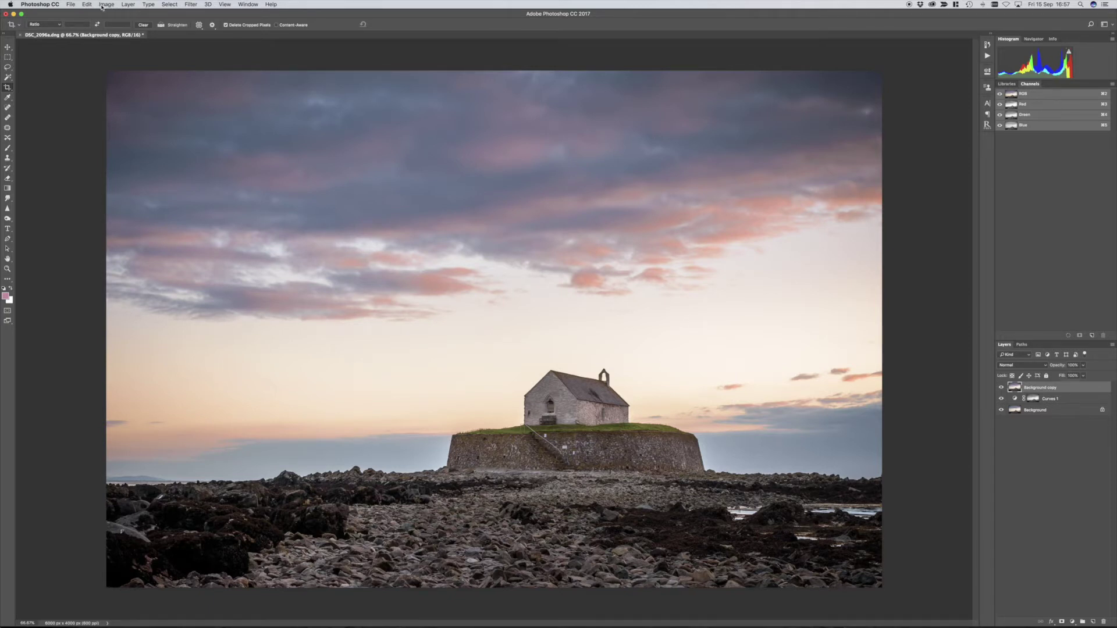
Convert the background copy to black and white using the default Black & White adjustment.
{"action": "left_click", "coordinate": [118, 6]}
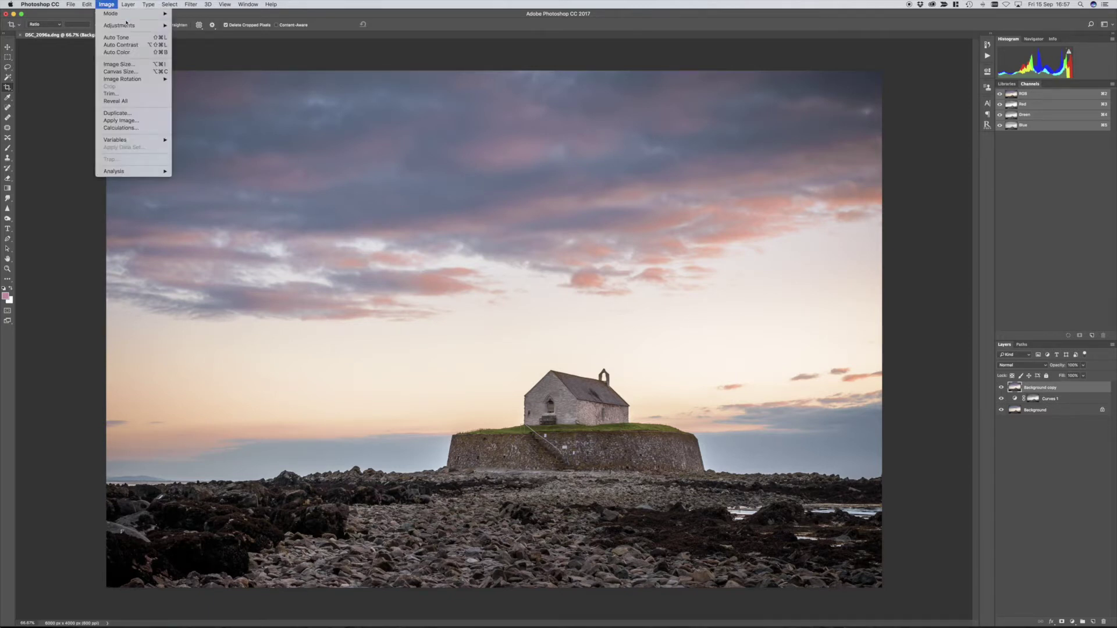
{"action": "mouse_move", "coordinate": [140, 26]}
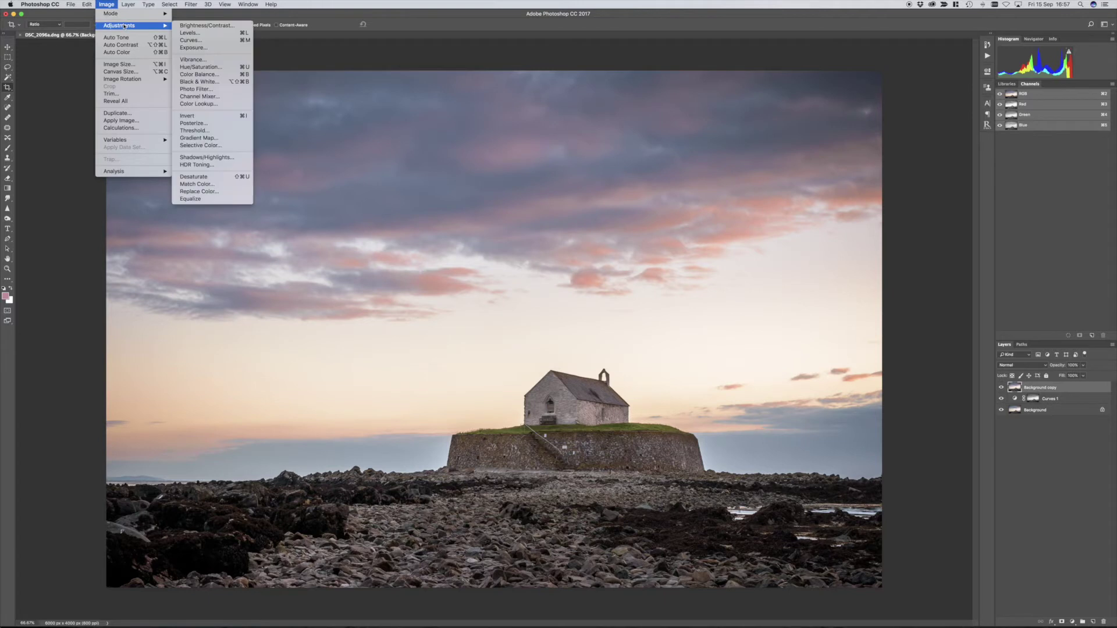
{"action": "left_click", "coordinate": [206, 82]}
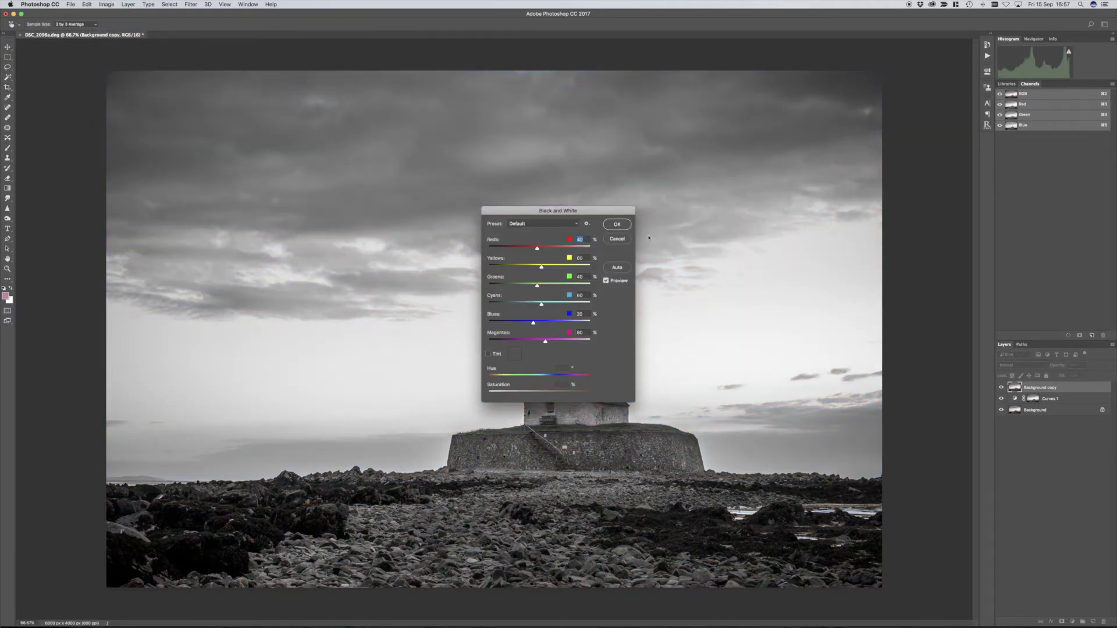
{"action": "left_click", "coordinate": [616, 224]}
{"action": "key", "text": "c"}
Apply a High Pass filter with a radius of 3 pixels to the black-and-white background copy.
{"action": "left_click", "coordinate": [191, 5]}
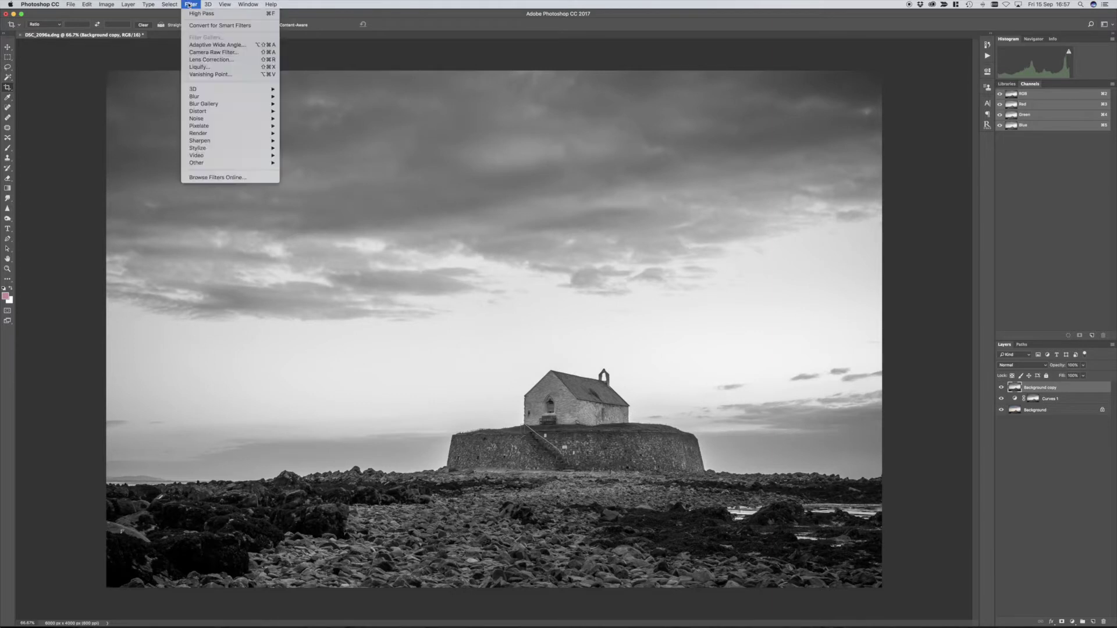
{"action": "mouse_move", "coordinate": [262, 163]}
{"action": "left_click", "coordinate": [309, 173]}
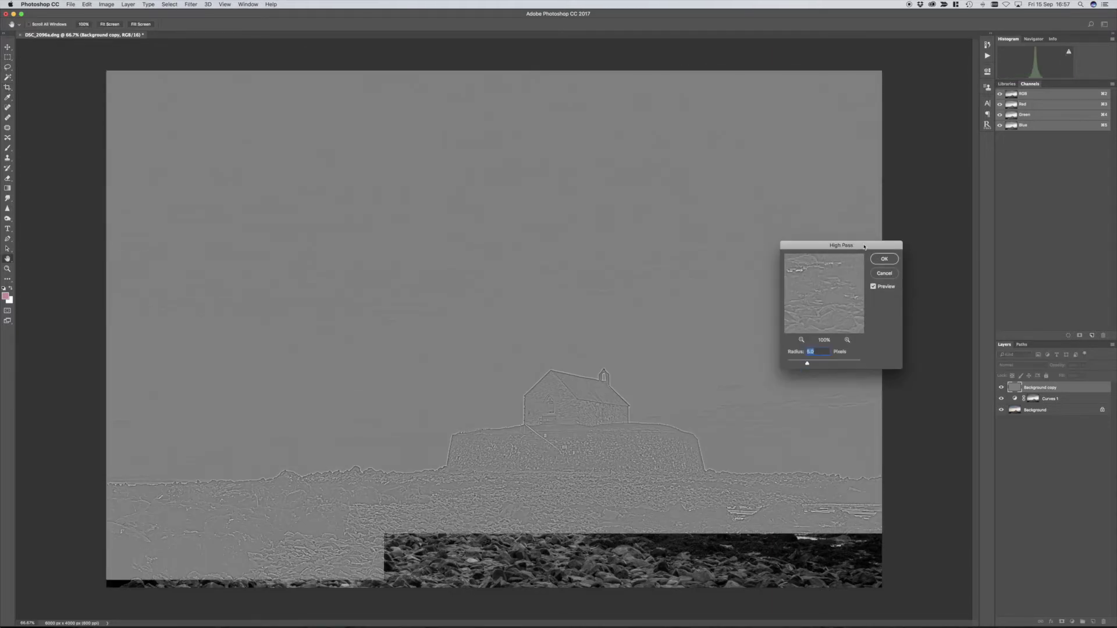
{"action": "left_click_drag", "start_coordinate": [864, 246], "coordinate": [892, 261]}
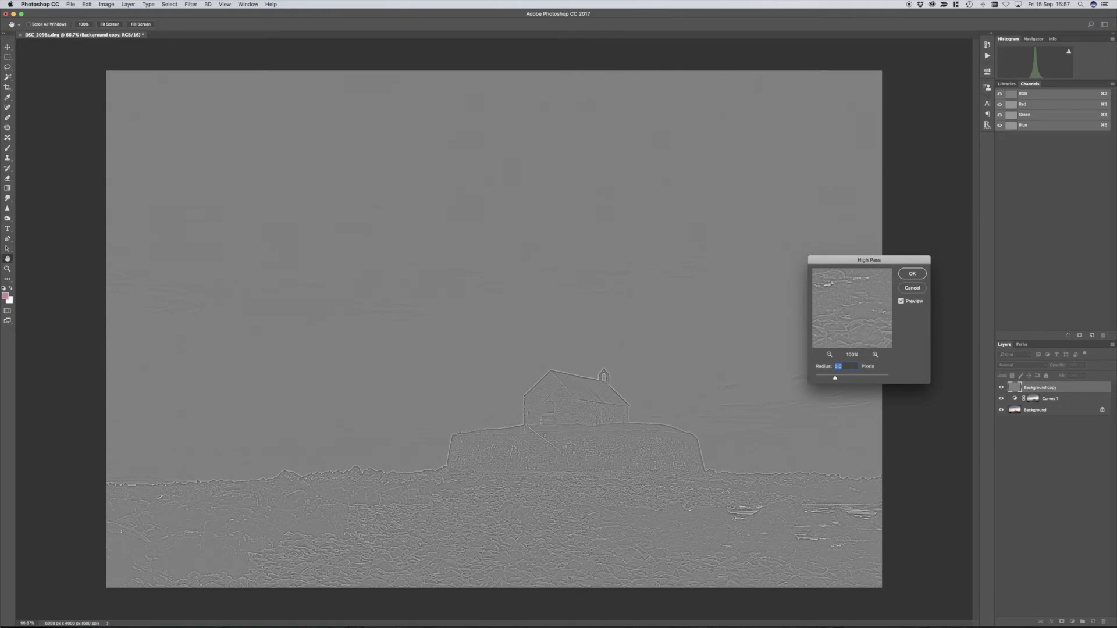
{"action": "type", "text": "3"}
{"action": "left_click", "coordinate": [911, 274]}
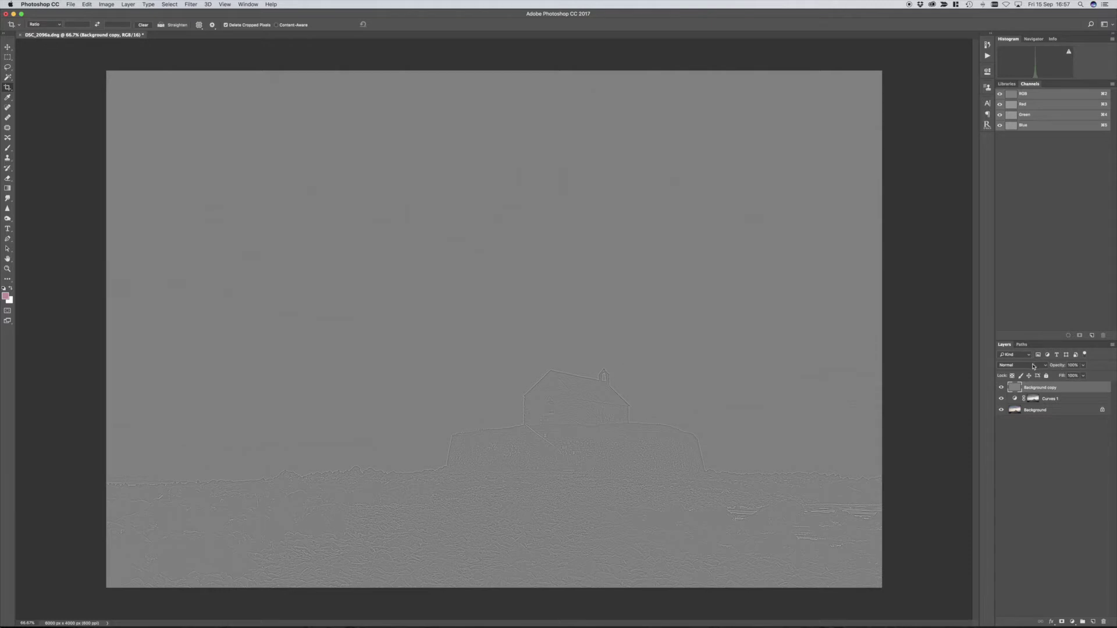
Set the background copy's blend mode to Overlay, compare the photo with and without that layer, and deselect all layers.
{"action": "left_click", "coordinate": [1033, 365]}
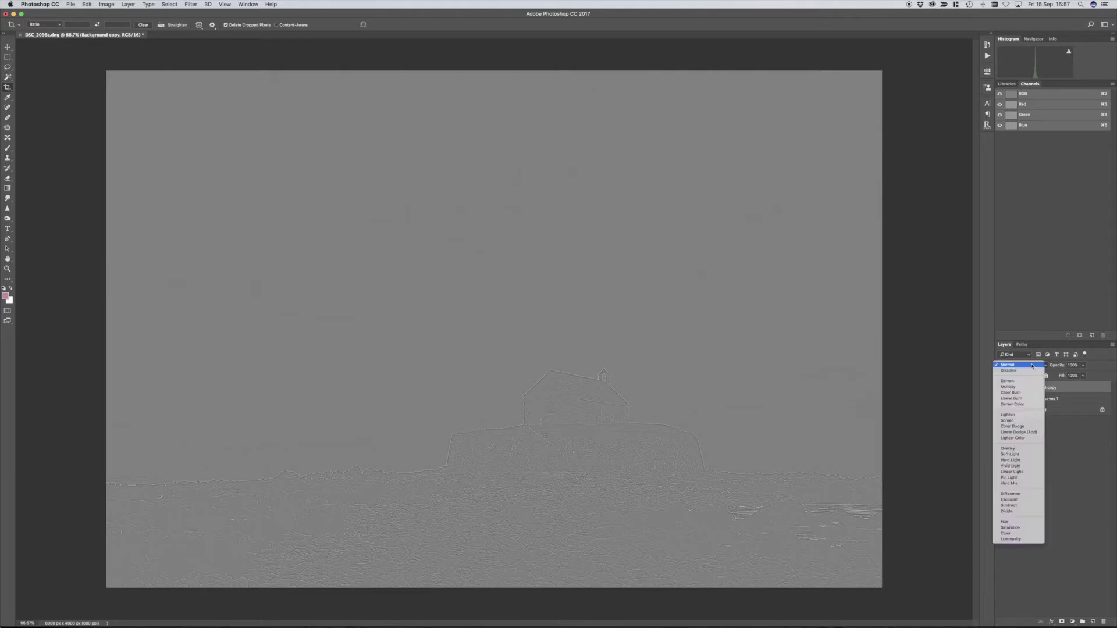
{"action": "left_click", "coordinate": [1027, 449]}
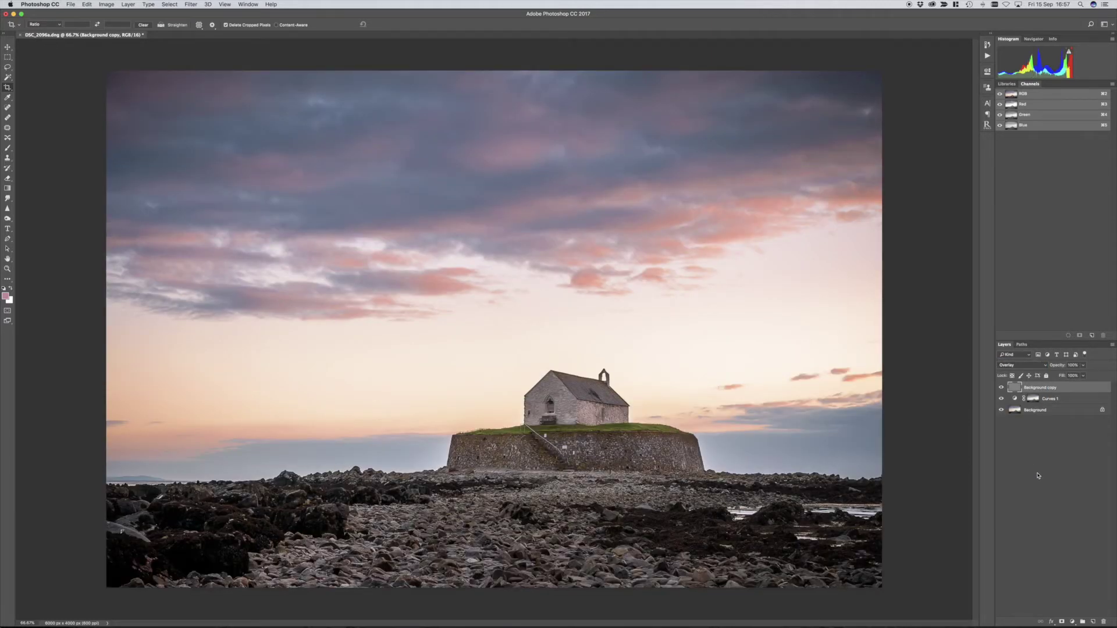
{"action": "left_click", "coordinate": [1001, 388]}
{"action": "left_click", "coordinate": [1000, 388]}
{"action": "left_click", "coordinate": [1082, 484]}
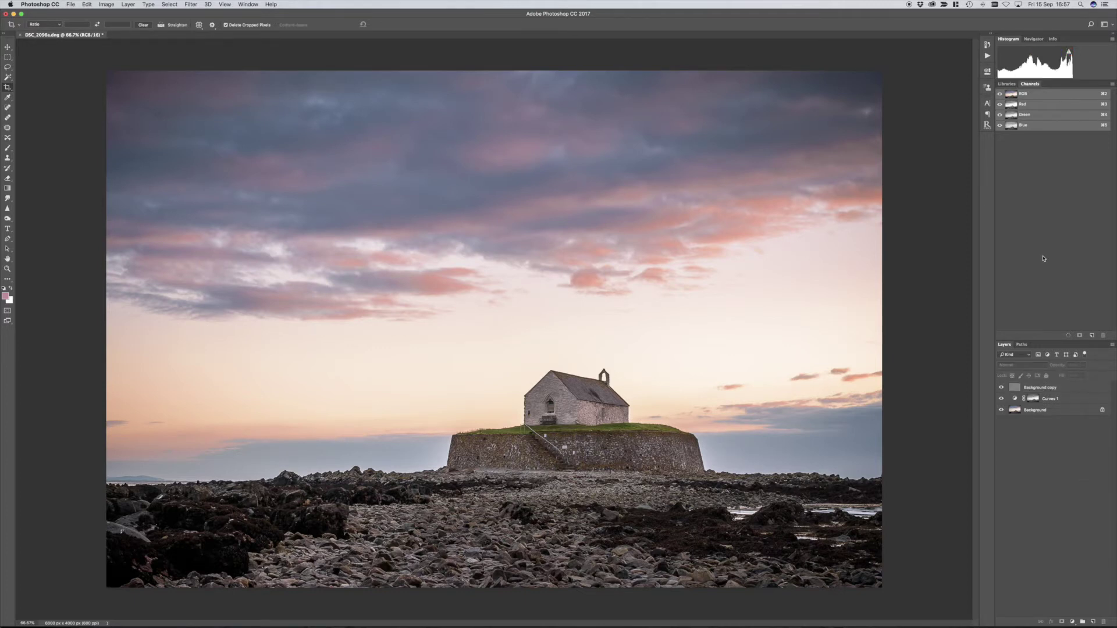